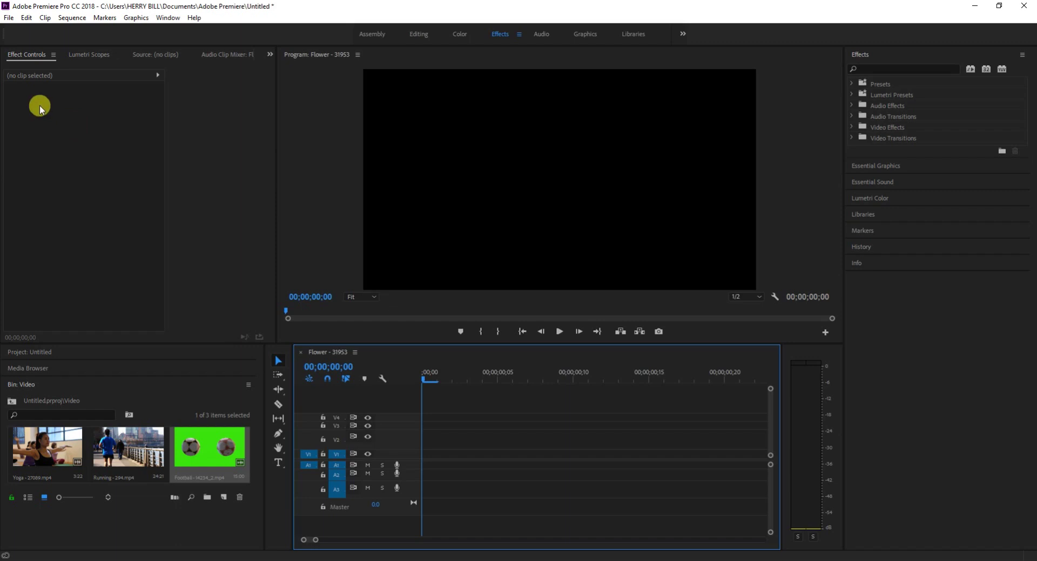
- Preview the Football clip in the Source monitor, then drag it onto the Flower sequence
{"action": "left_click", "coordinate": [211, 457]}
{"action": "double_click", "coordinate": [210, 456]}
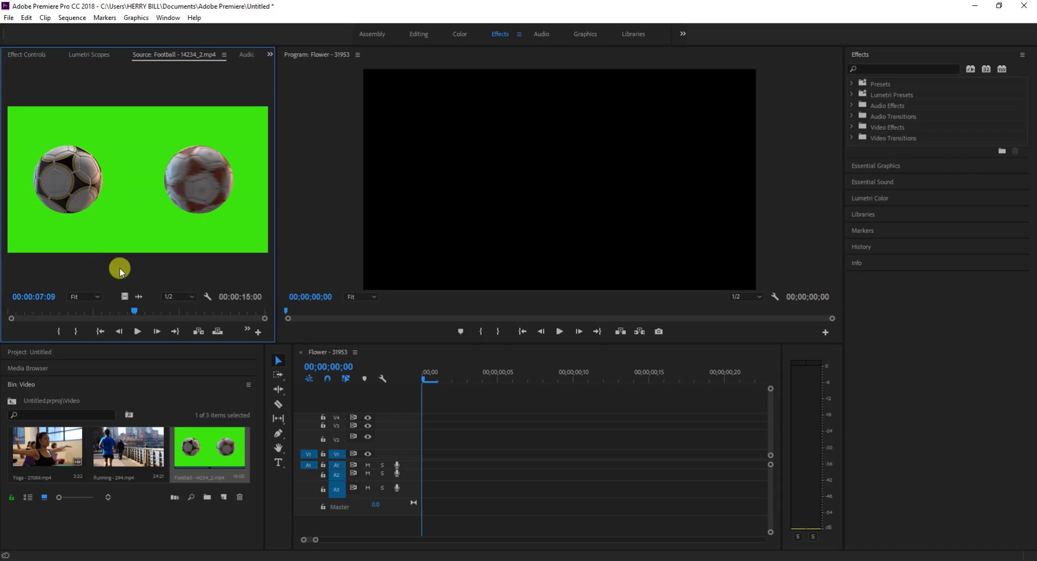
{"action": "left_click", "coordinate": [136, 331]}
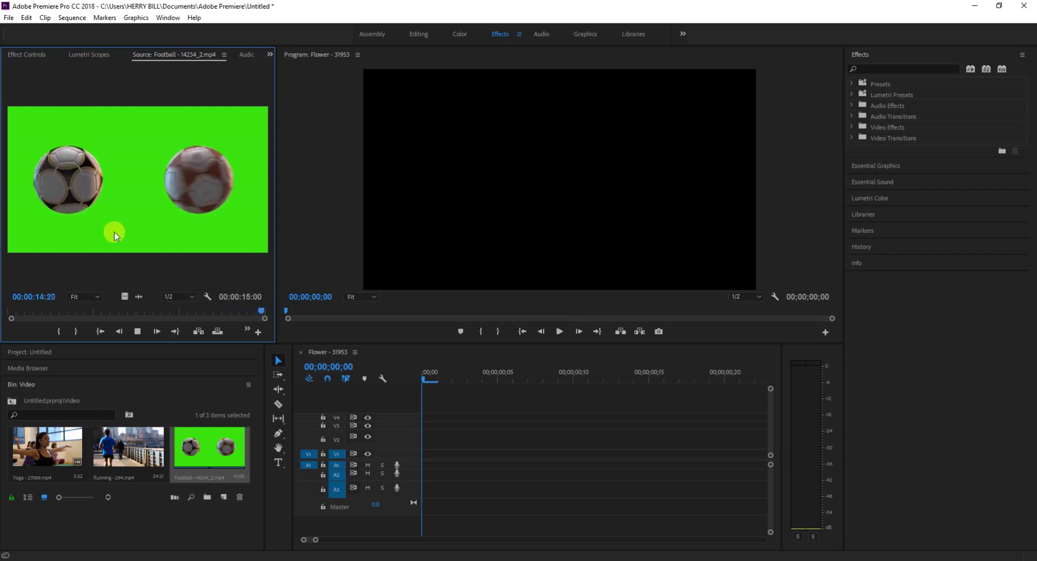
{"action": "left_click", "coordinate": [141, 333]}
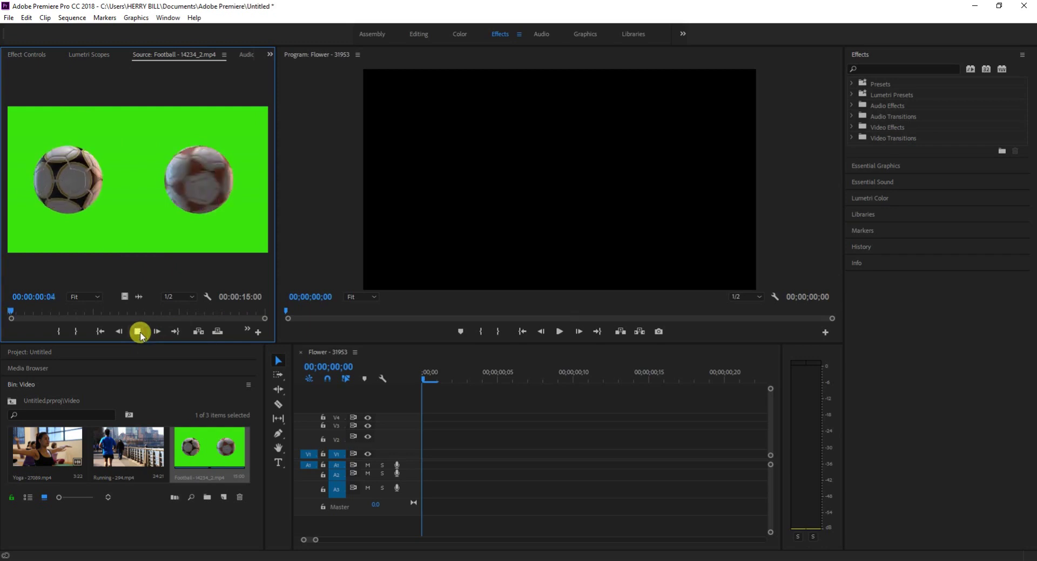
{"action": "left_click", "coordinate": [139, 333]}
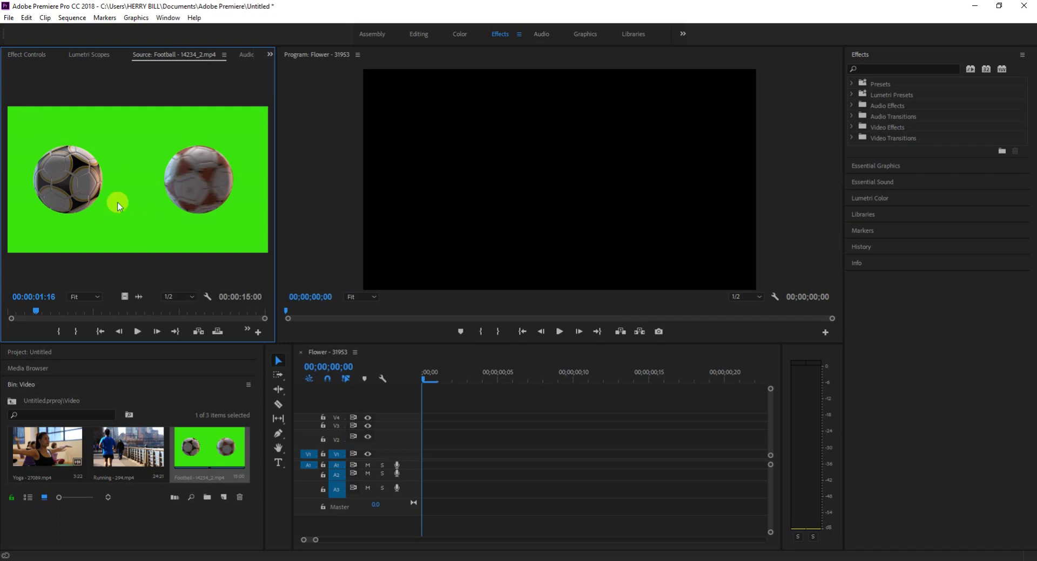
{"action": "left_click_drag", "start_coordinate": [177, 464], "coordinate": [422, 466]}
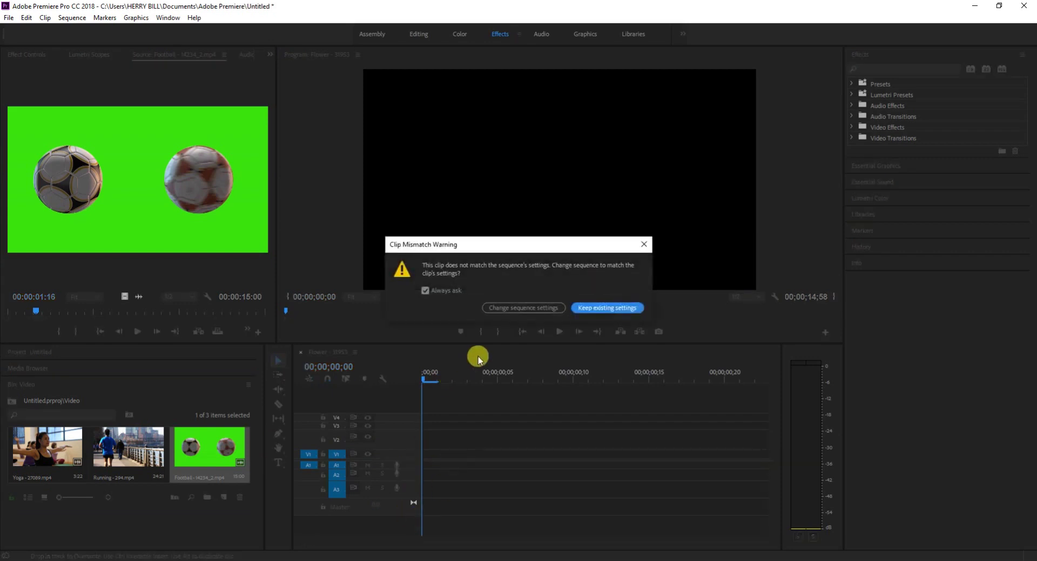
- Change the Flower sequence to match the Football clip's settings and bring the background image into the bin
{"action": "left_click", "coordinate": [512, 311]}
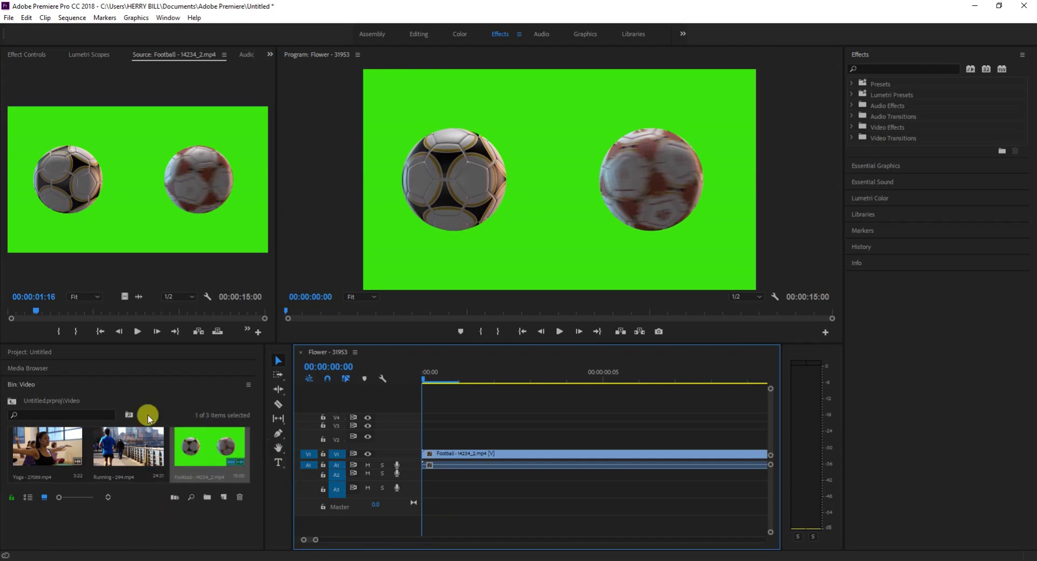
{"action": "left_click", "coordinate": [163, 421]}
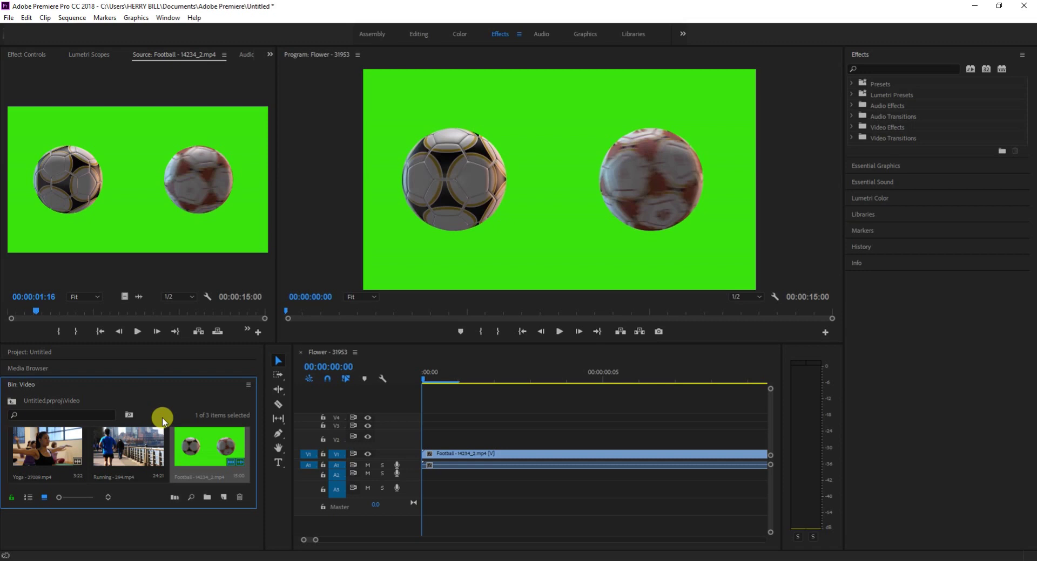
- Put the elephants-and-train image on V1 and move the Football clip to V2 above it
{"action": "left_click", "coordinate": [489, 456]}
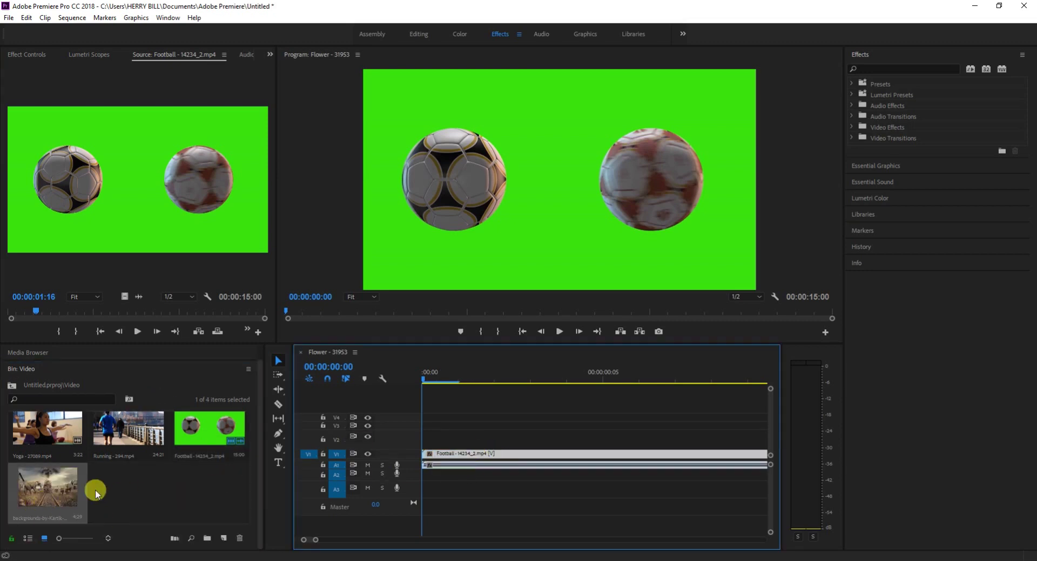
{"action": "left_click_drag", "start_coordinate": [95, 494], "coordinate": [424, 441]}
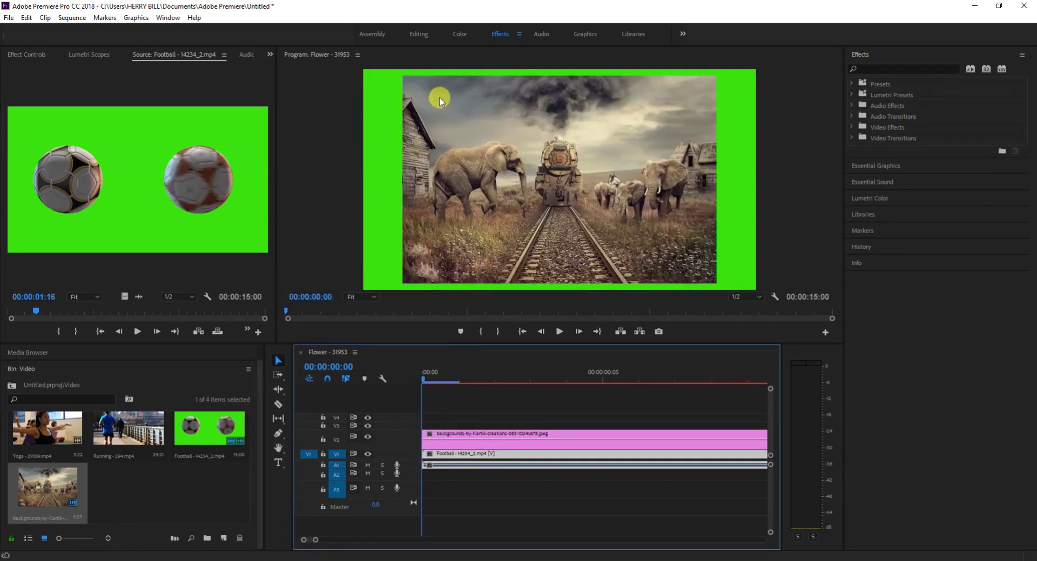
{"action": "left_click", "coordinate": [440, 452]}
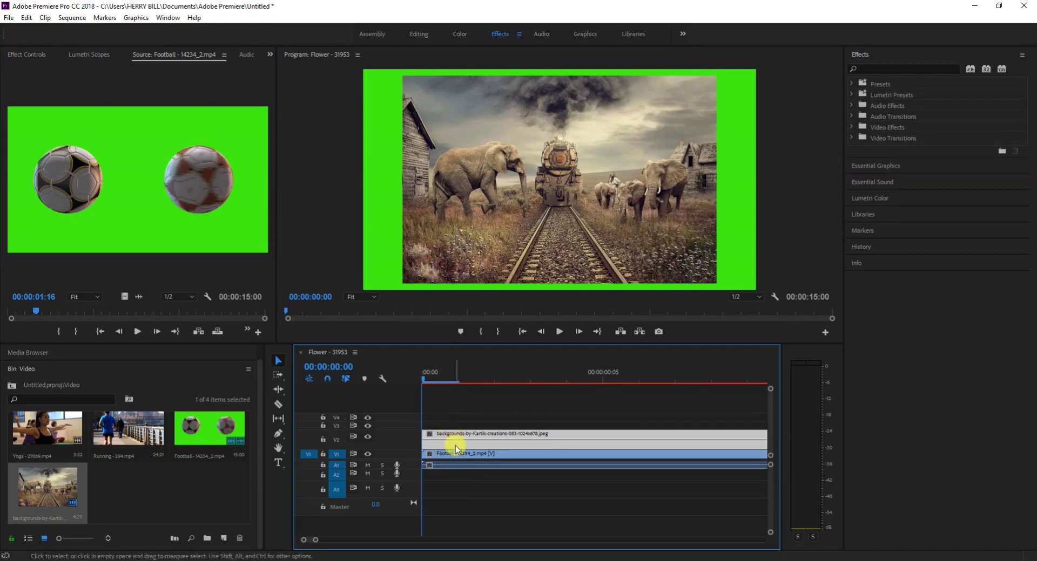
{"action": "mouse_move", "coordinate": [456, 454]}
{"action": "left_mouse_down"}
{"action": "mouse_move", "coordinate": [453, 428]}
{"action": "mouse_move", "coordinate": [452, 459]}
{"action": "left_mouse_up"}
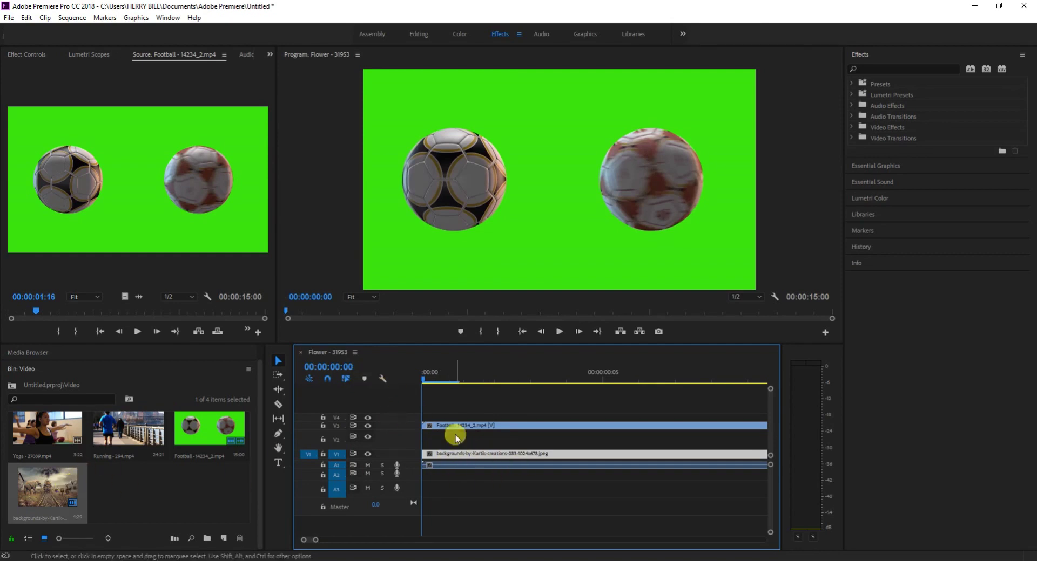
{"action": "left_click_drag", "start_coordinate": [453, 423], "coordinate": [455, 434]}
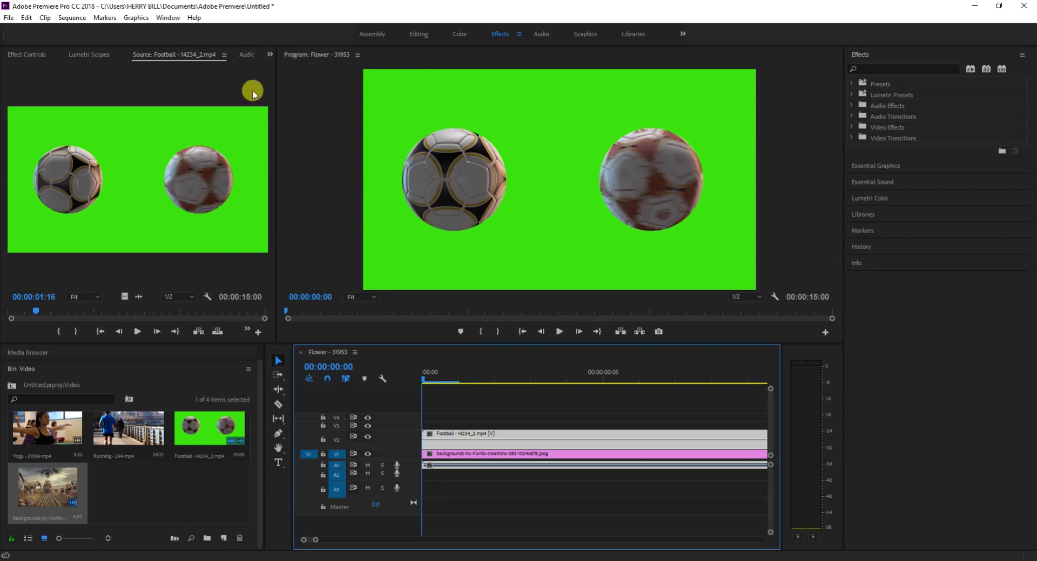
- Look through the list of available panels and dismiss it without choosing one
{"action": "left_click", "coordinate": [168, 17]}
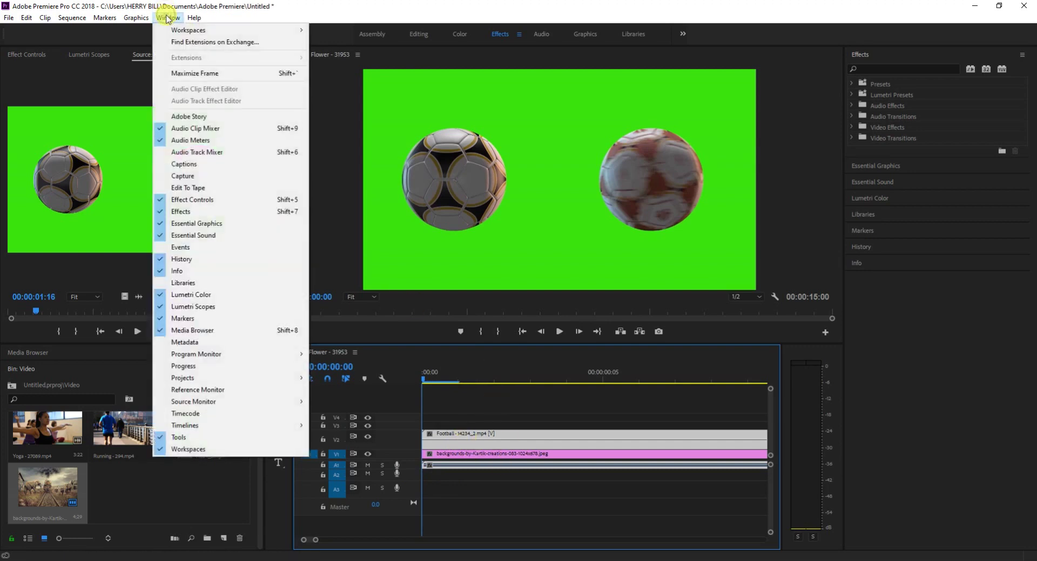
{"action": "left_click", "coordinate": [671, 18]}
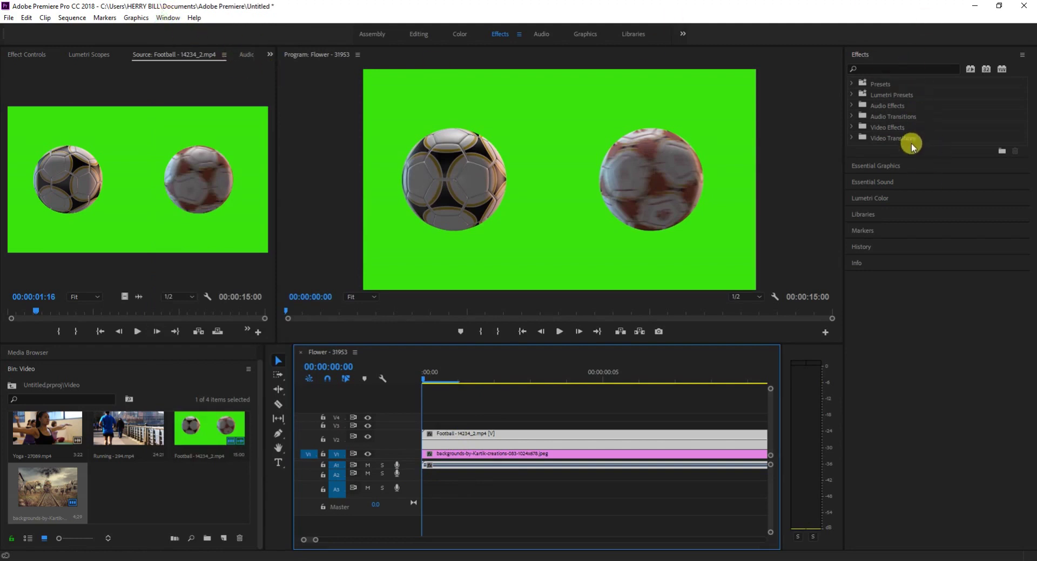
{"action": "left_click", "coordinate": [168, 18]}
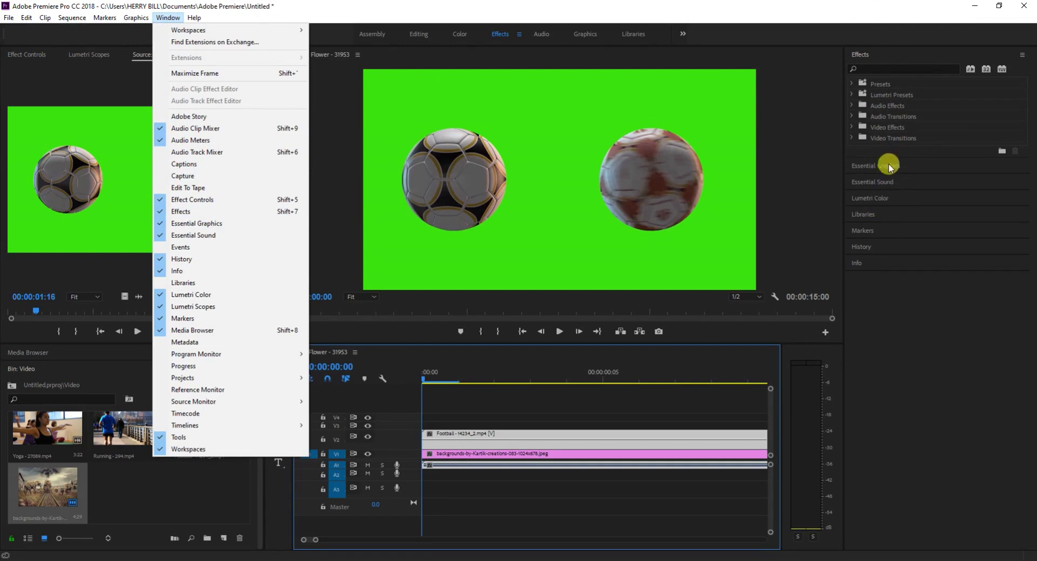
{"action": "left_click", "coordinate": [939, 352]}
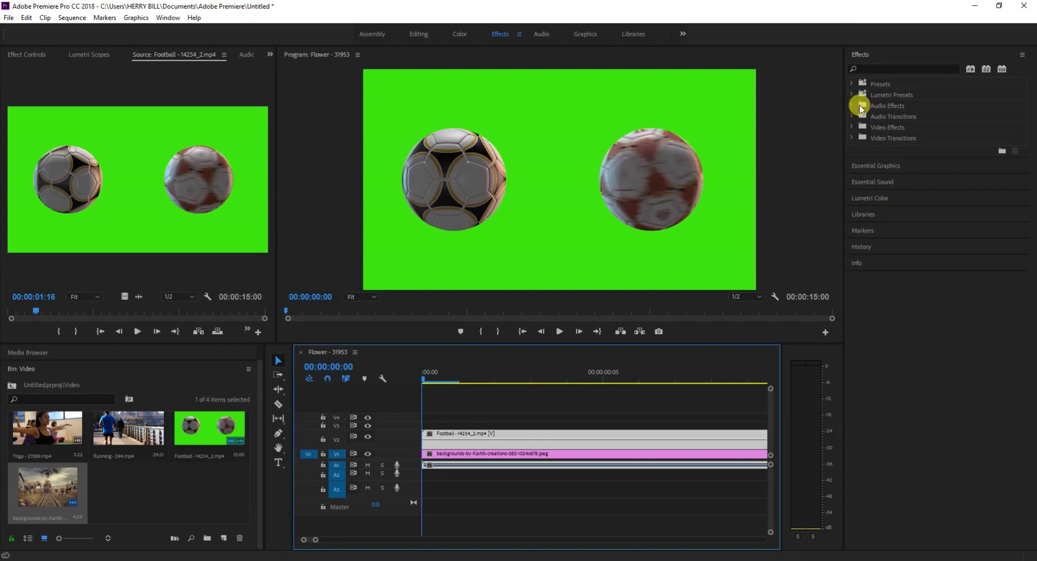
- Apply Video Effects > Keying > Ultra Key to the Football clip on V2
{"action": "left_click", "coordinate": [855, 130]}
{"action": "left_click", "coordinate": [853, 127]}
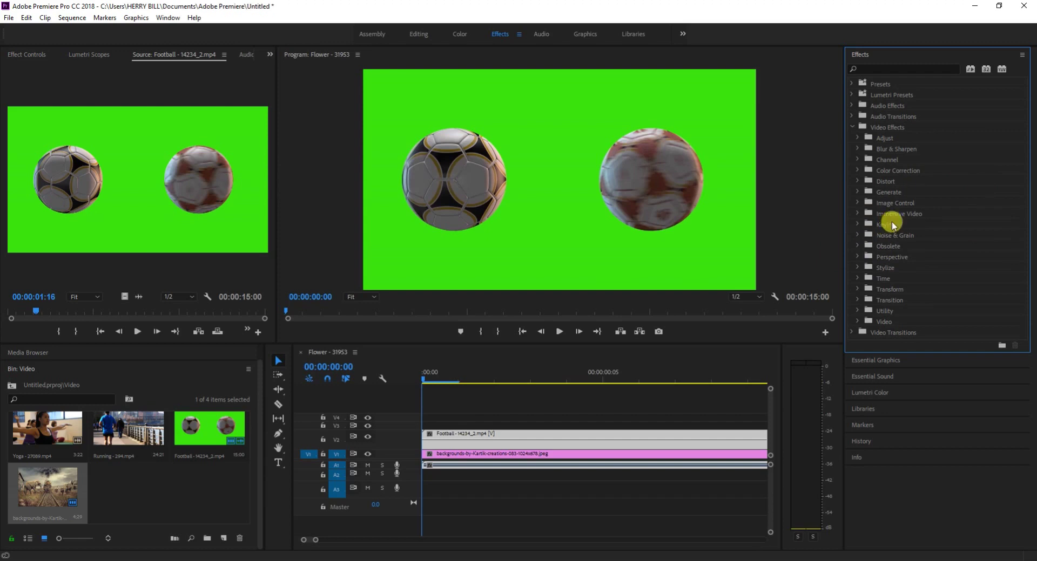
{"action": "left_click", "coordinate": [858, 224]}
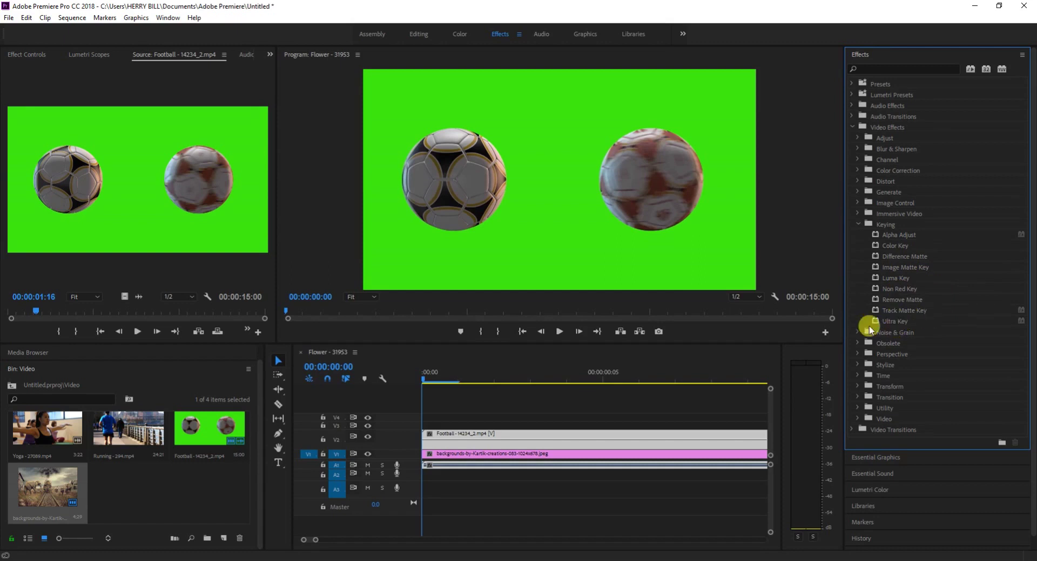
{"action": "left_click", "coordinate": [892, 321]}
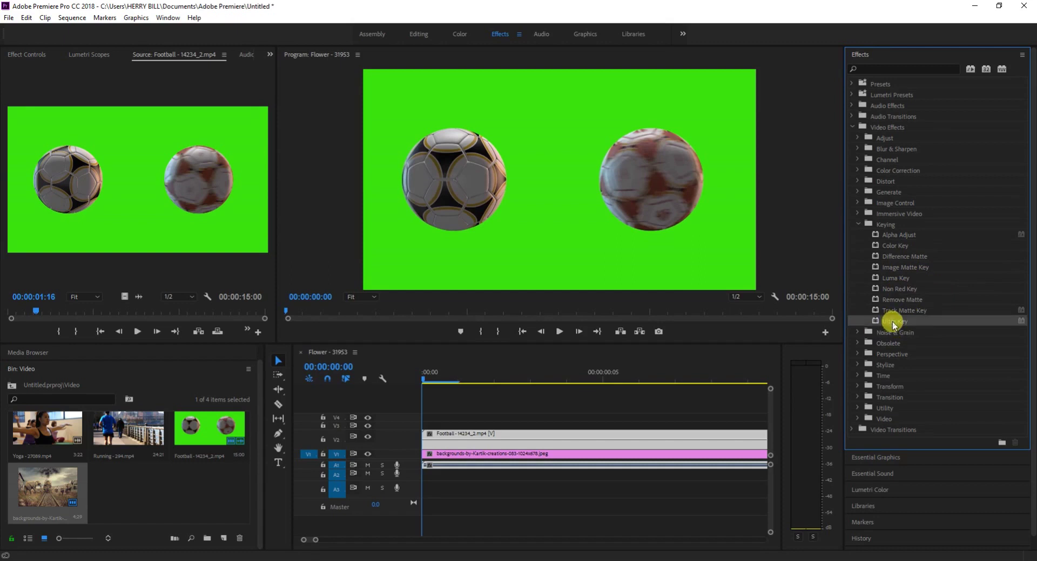
{"action": "left_click_drag", "start_coordinate": [899, 325], "coordinate": [497, 438]}
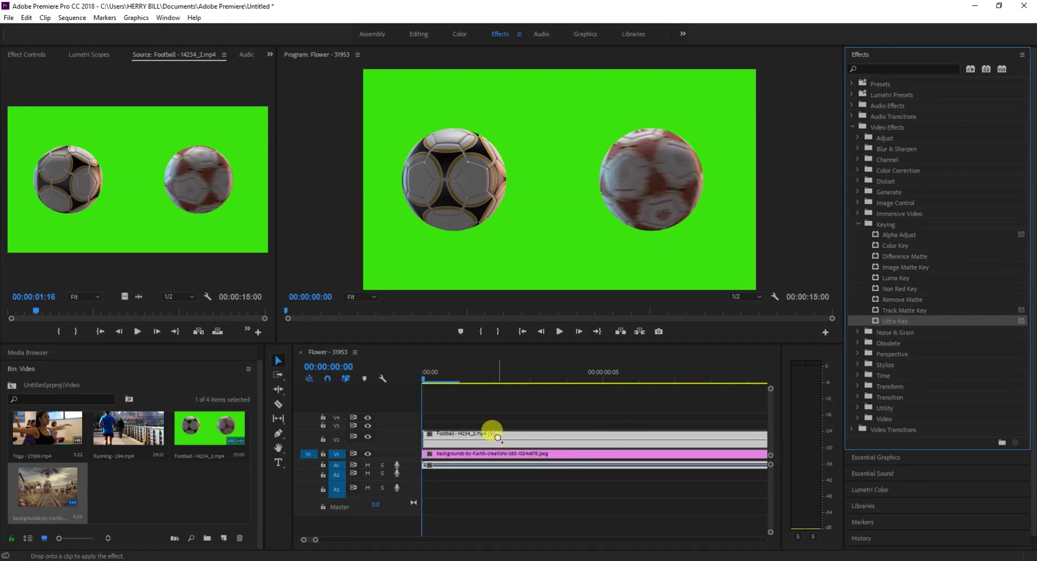
{"action": "left_click_drag", "start_coordinate": [498, 437], "coordinate": [497, 438]}
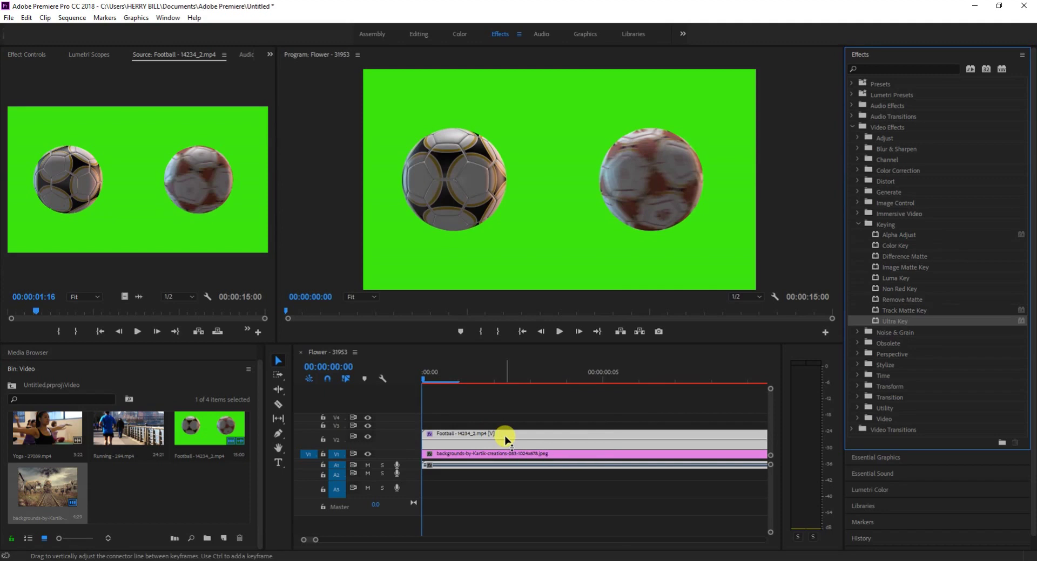
{"action": "left_click", "coordinate": [517, 442]}
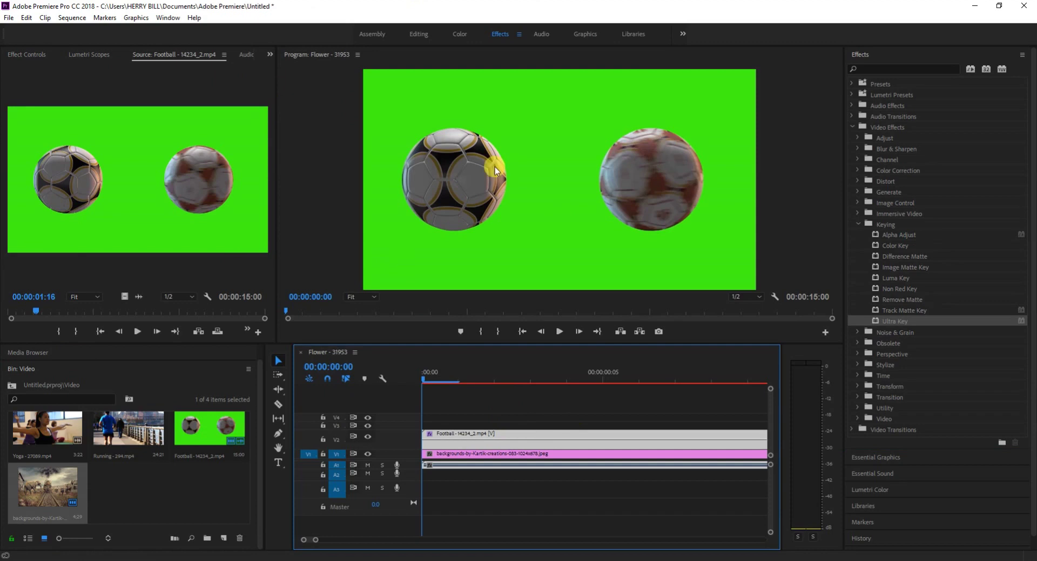
- Show the Football clip's settings in the Effect Controls panel
{"action": "left_click", "coordinate": [28, 54]}
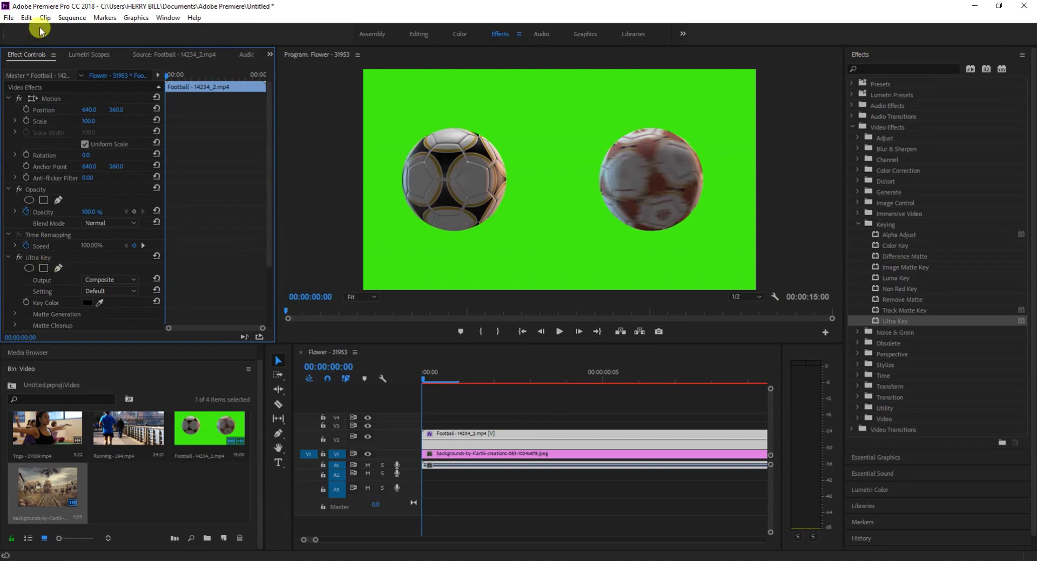
{"action": "left_click", "coordinate": [168, 18]}
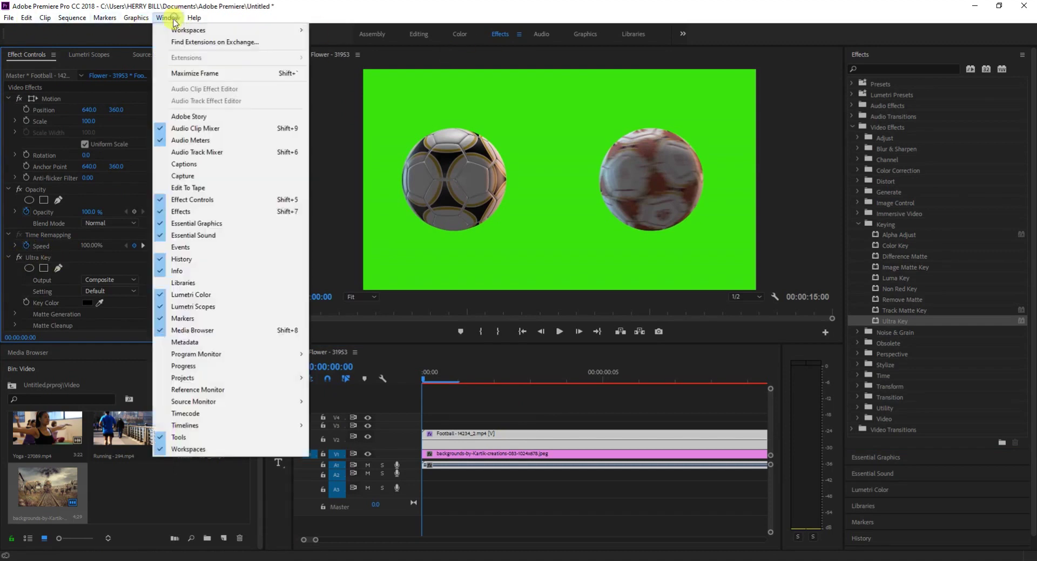
{"action": "mouse_move", "coordinate": [227, 30]}
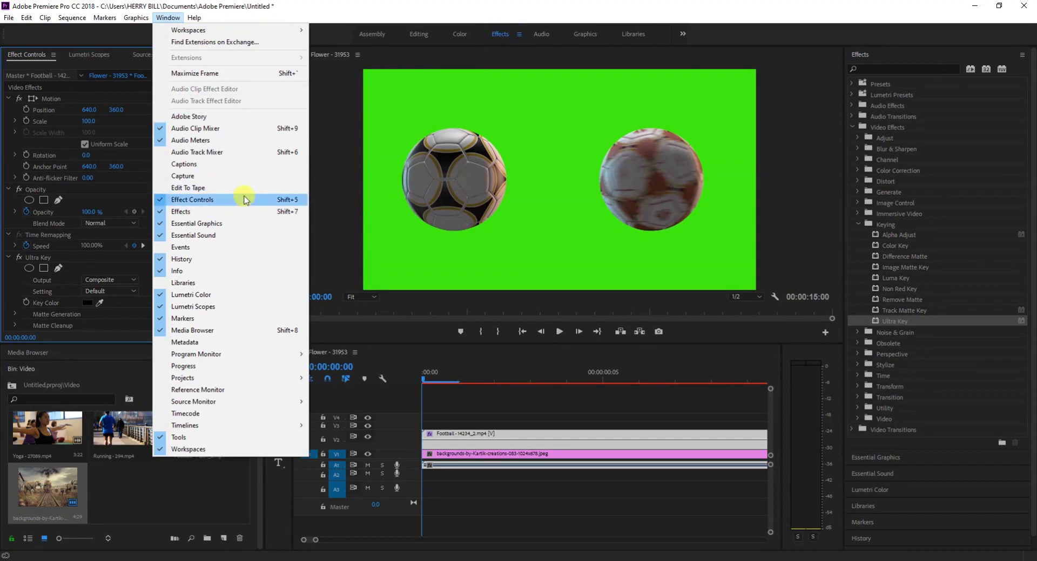
{"action": "left_click", "coordinate": [390, 11]}
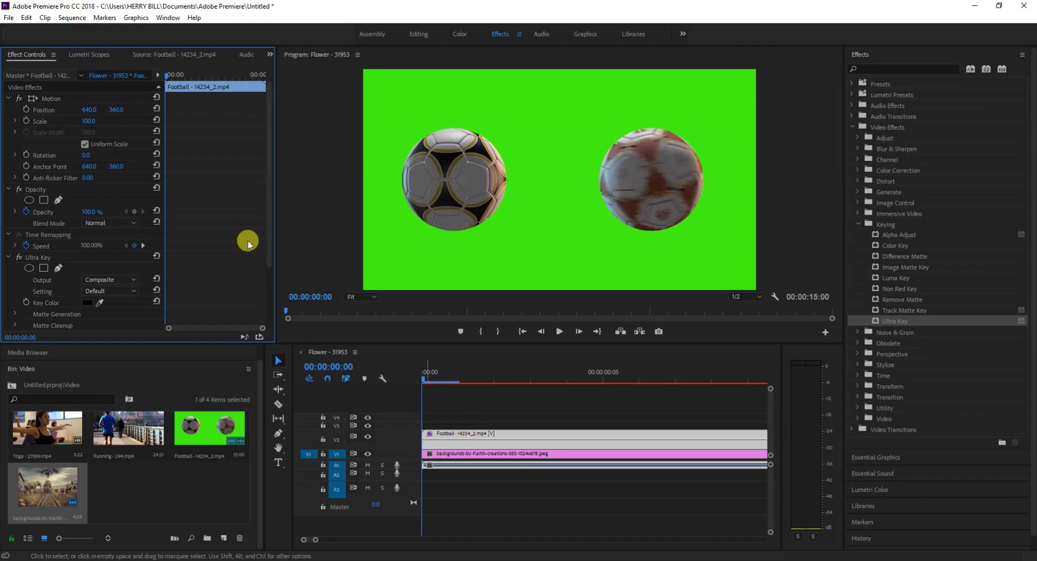
{"action": "left_click_drag", "start_coordinate": [269, 188], "coordinate": [268, 222]}
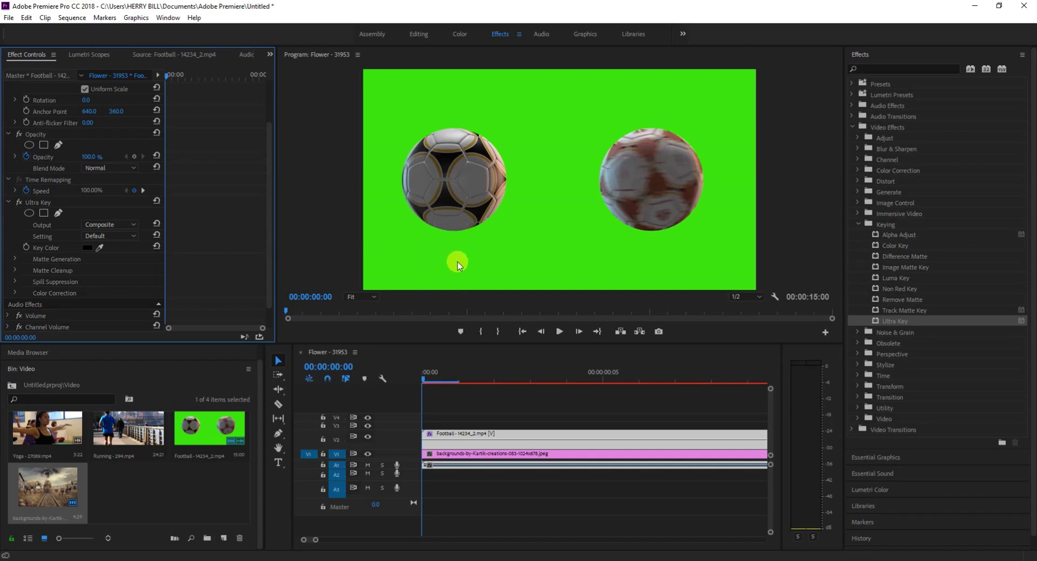
- Eyedrop the screen green as Ultra Key's Key Color and play the keyed result
{"action": "left_click", "coordinate": [85, 248]}
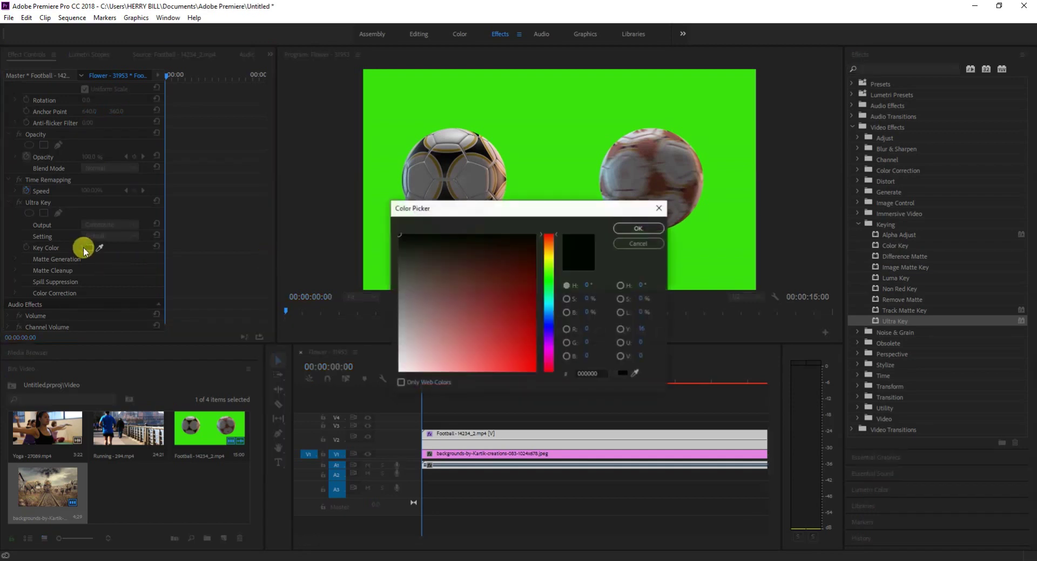
{"action": "left_click", "coordinate": [658, 209]}
{"action": "left_click_drag", "start_coordinate": [101, 244], "coordinate": [382, 233]}
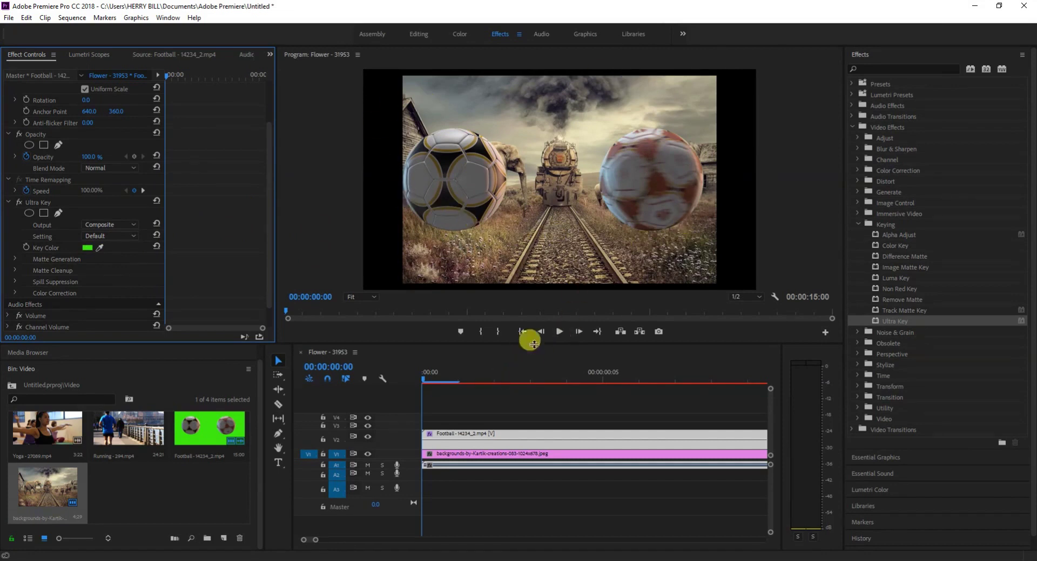
{"action": "left_click", "coordinate": [557, 335]}
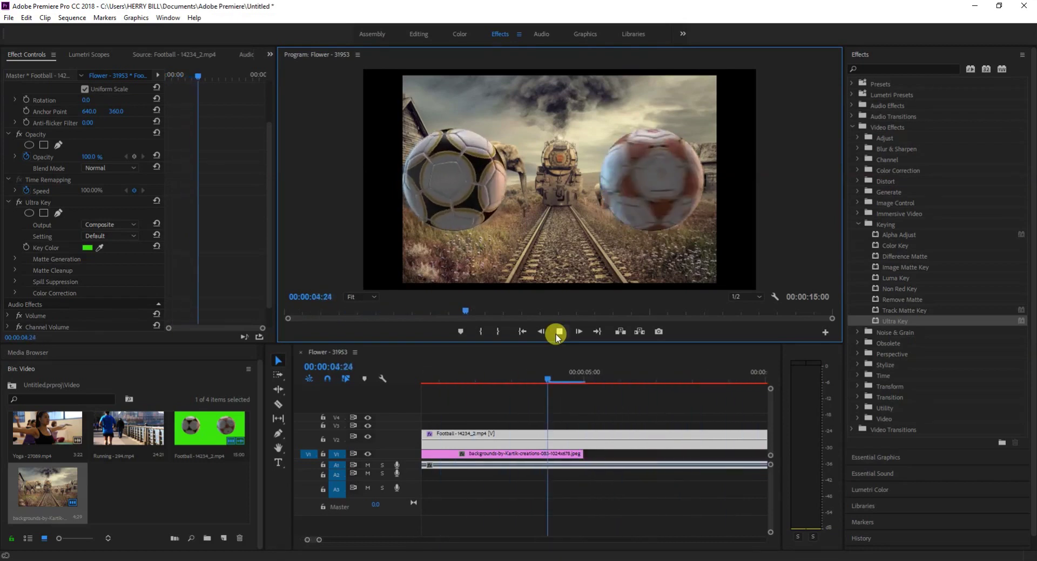
- Stop playback, extend the V1 clip's end by 8 frames, and delete the Football clip
{"action": "left_click", "coordinate": [555, 334]}
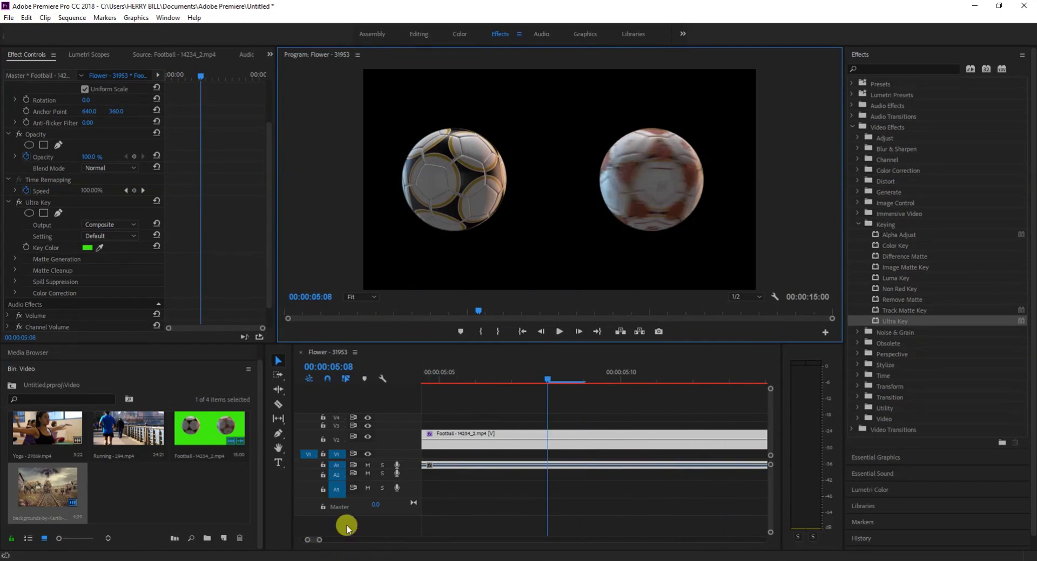
{"action": "left_click", "coordinate": [547, 381]}
{"action": "left_click_drag", "start_coordinate": [547, 381], "coordinate": [425, 383]}
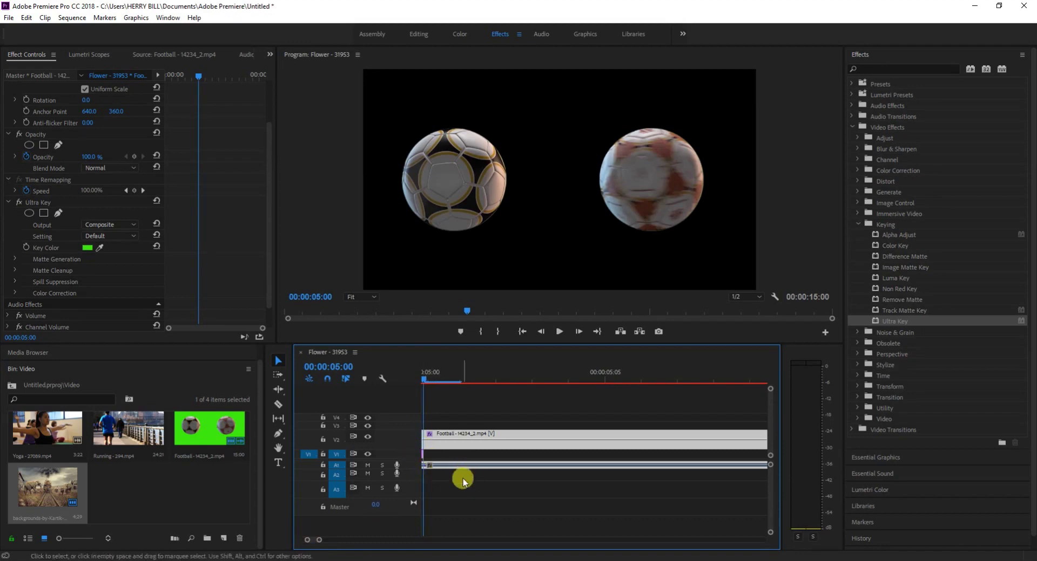
{"action": "left_click_drag", "start_coordinate": [422, 455], "coordinate": [751, 455]}
{"action": "key", "text": "space"}
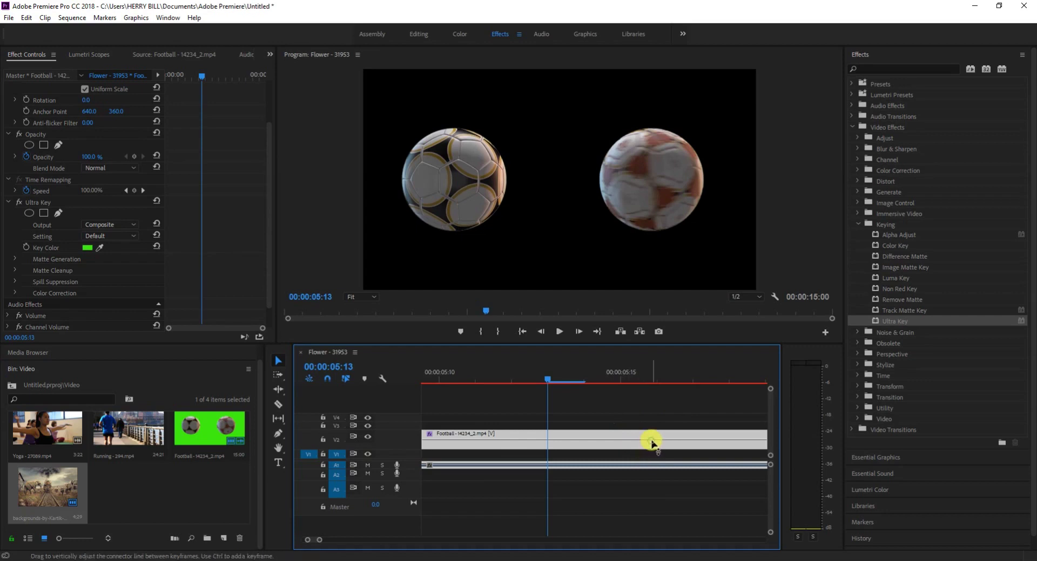
{"action": "key", "text": "Delete"}
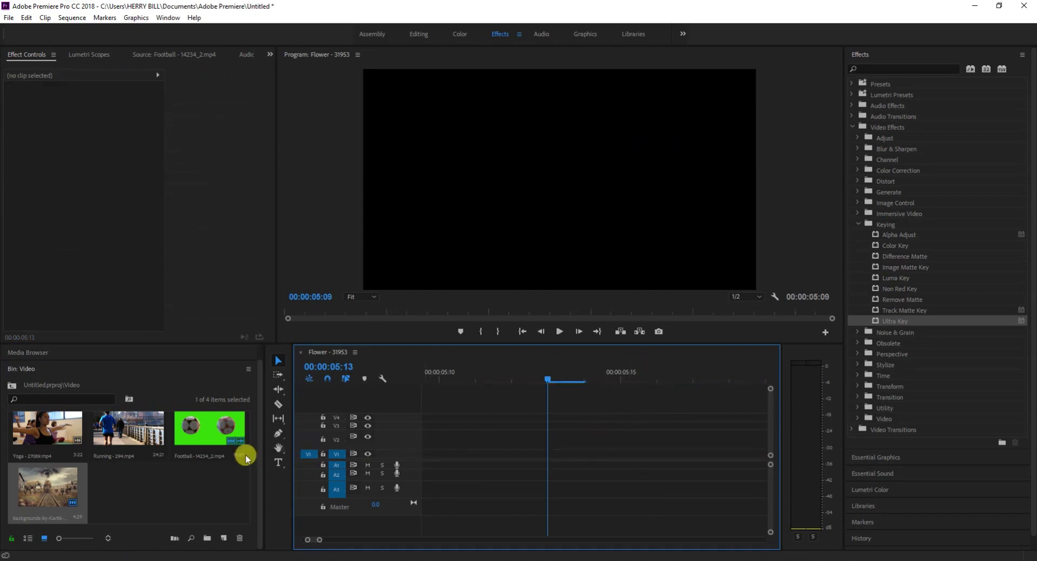
- Mark the Football clip from 0 to 00:00:08:06 and place its video only on V1
{"action": "left_click", "coordinate": [215, 447]}
{"action": "double_click", "coordinate": [215, 447]}
{"action": "left_click_drag", "start_coordinate": [34, 316], "coordinate": [3, 318]}
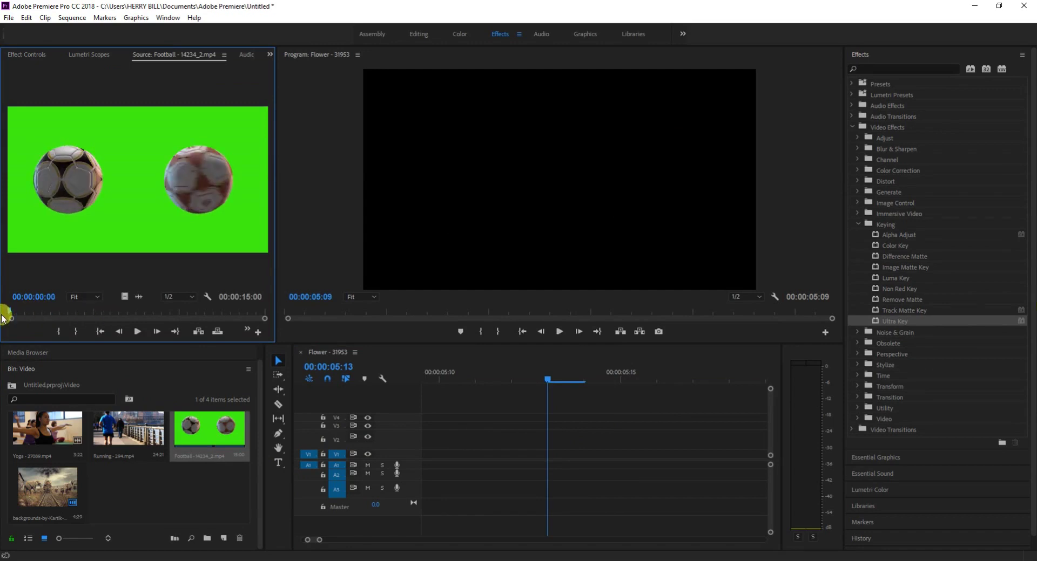
{"action": "left_click", "coordinate": [66, 331]}
{"action": "left_click_drag", "start_coordinate": [10, 310], "coordinate": [150, 315]}
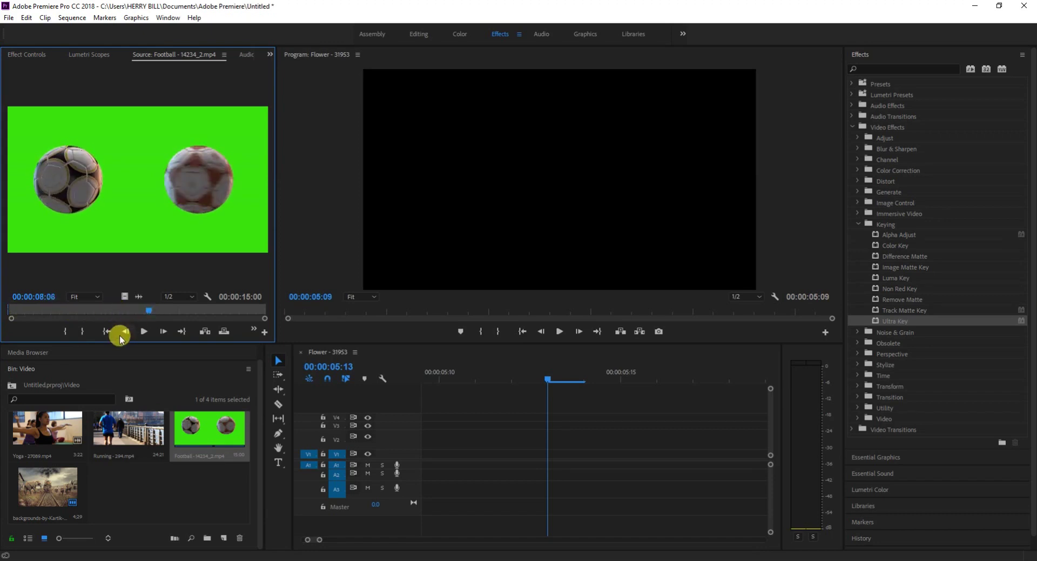
{"action": "left_click", "coordinate": [83, 331]}
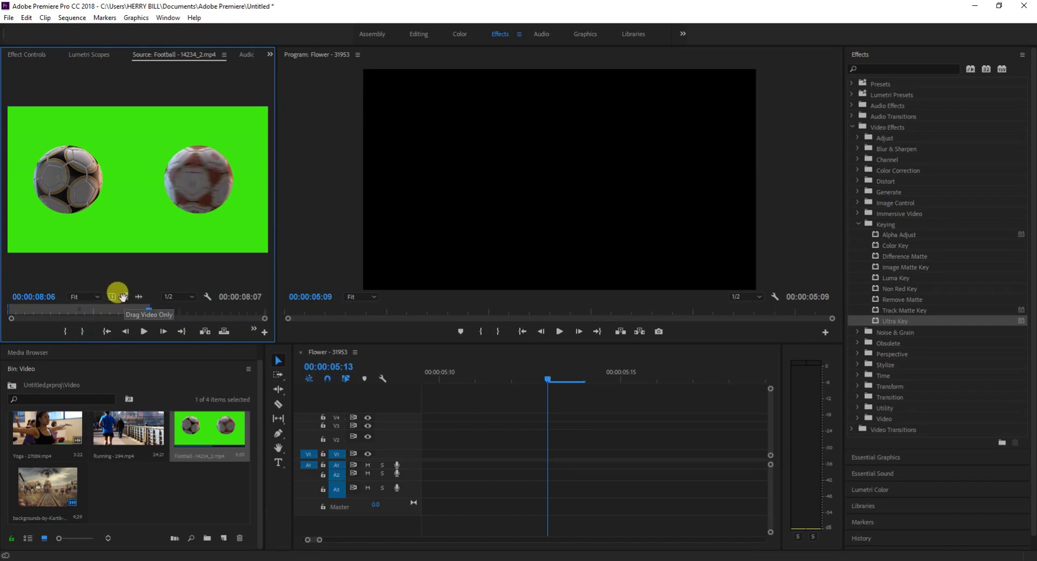
{"action": "mouse_move", "coordinate": [125, 296]}
{"action": "left_mouse_down"}
{"action": "mouse_move", "coordinate": [423, 453]}
{"action": "mouse_move", "coordinate": [429, 444]}
{"action": "left_mouse_up"}
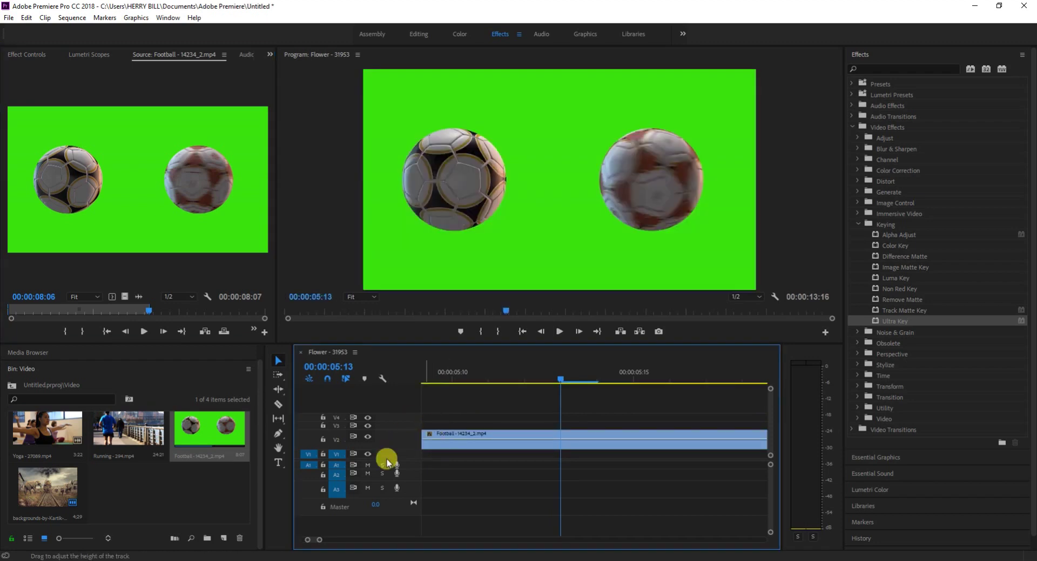
- Drop the elephants-and-train image under Football, apply Ultra Key and eyedrop the green
{"action": "left_click_drag", "start_coordinate": [76, 478], "coordinate": [436, 463]}
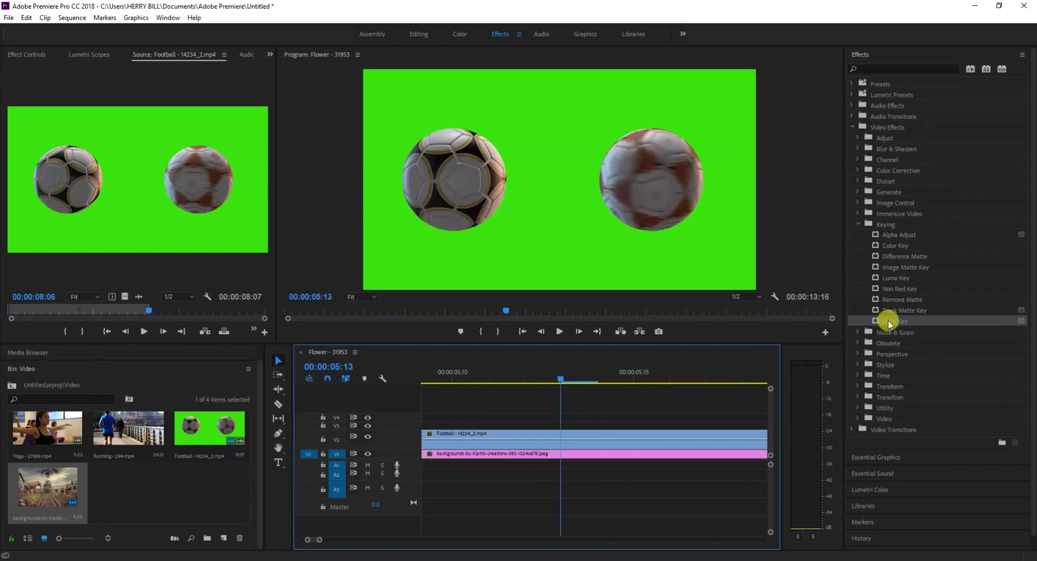
{"action": "left_click_drag", "start_coordinate": [892, 321], "coordinate": [624, 435]}
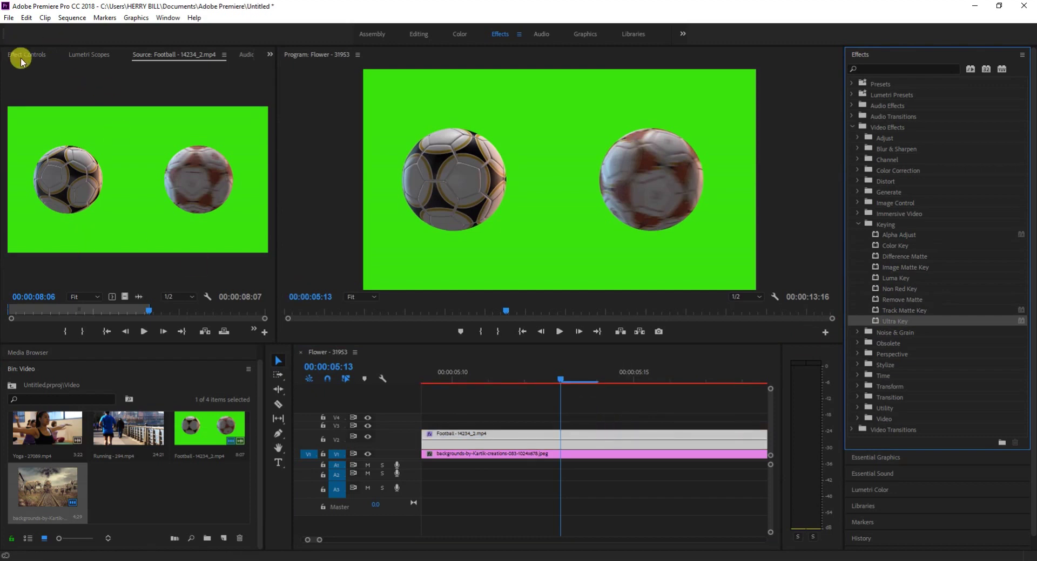
{"action": "left_click", "coordinate": [22, 57]}
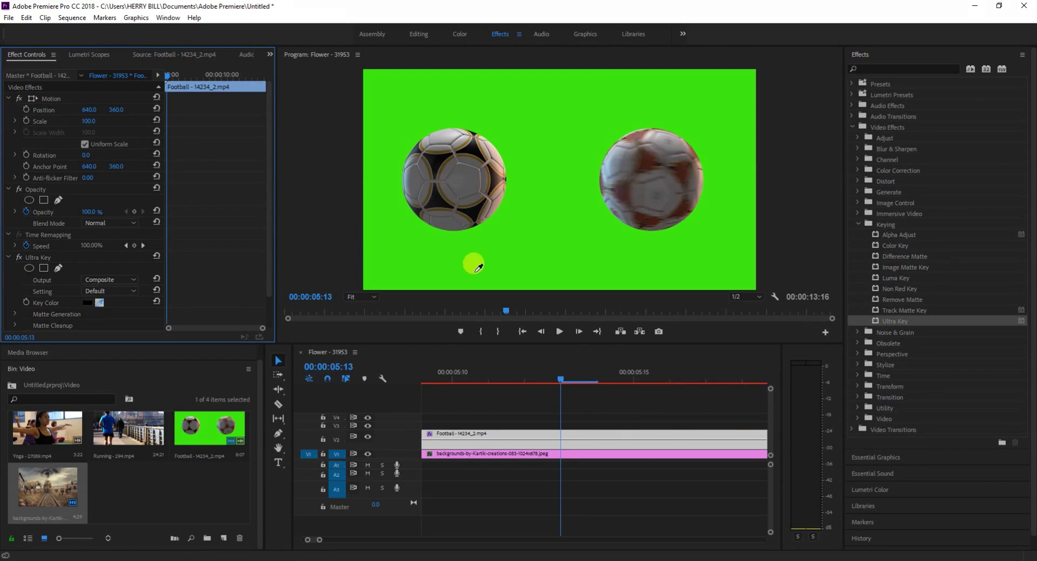
{"action": "left_click_drag", "start_coordinate": [99, 301], "coordinate": [503, 258]}
- Delete the stray background piece sitting before the clips
{"action": "left_click_drag", "start_coordinate": [546, 384], "coordinate": [398, 392]}
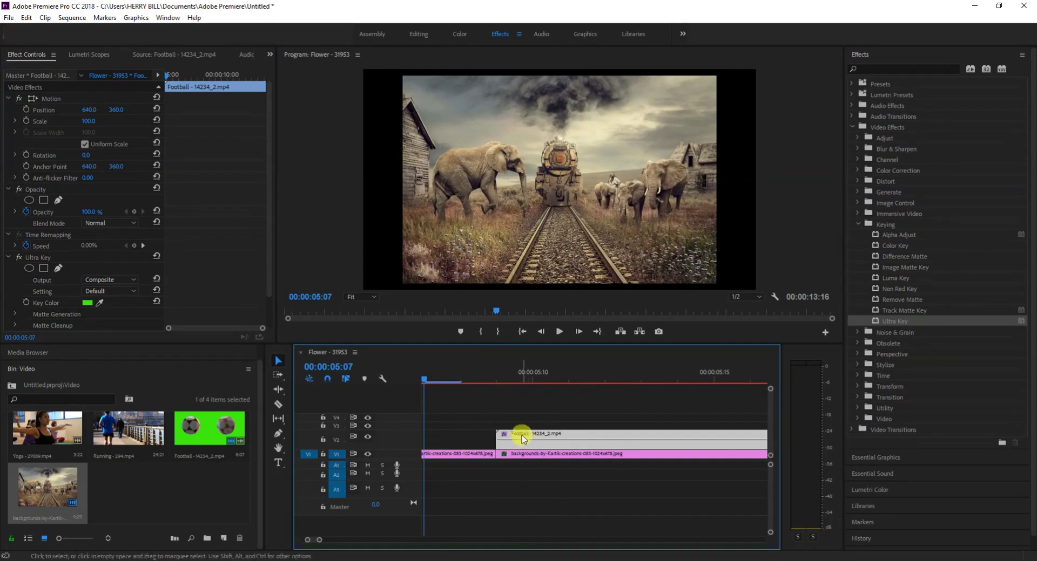
{"action": "left_click", "coordinate": [277, 360]}
{"action": "left_click", "coordinate": [474, 452]}
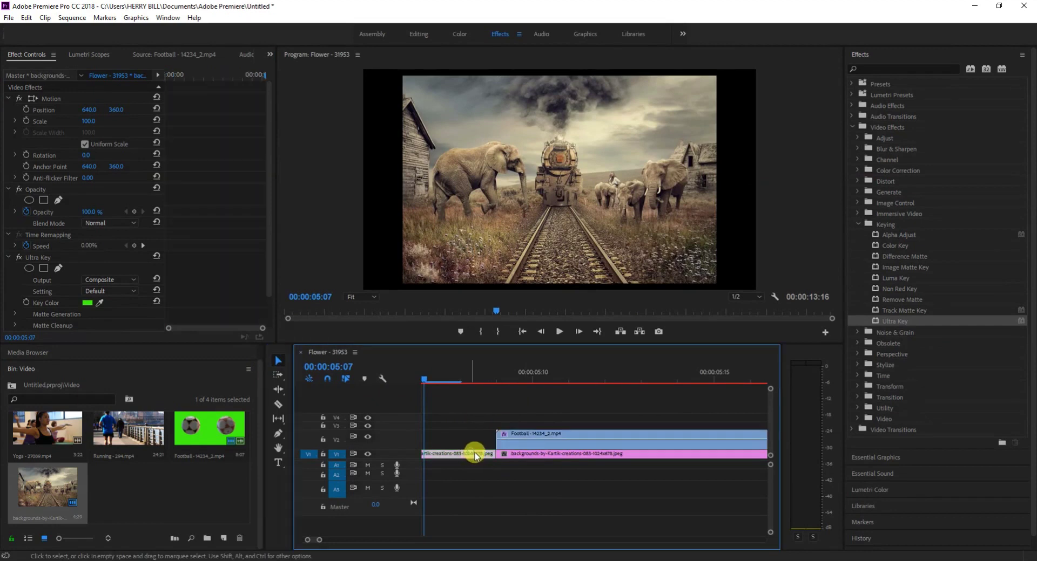
{"action": "left_click", "coordinate": [471, 444]}
{"action": "key", "text": "Delete"}
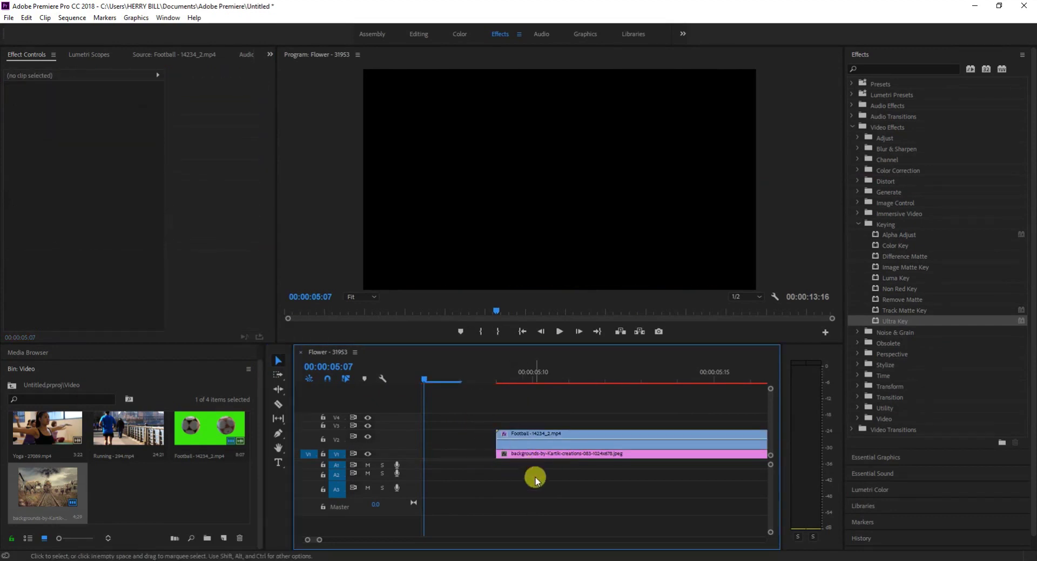
- Move the Football and background clips together to the start of the sequence
{"action": "left_click_drag", "start_coordinate": [536, 477], "coordinate": [460, 363]}
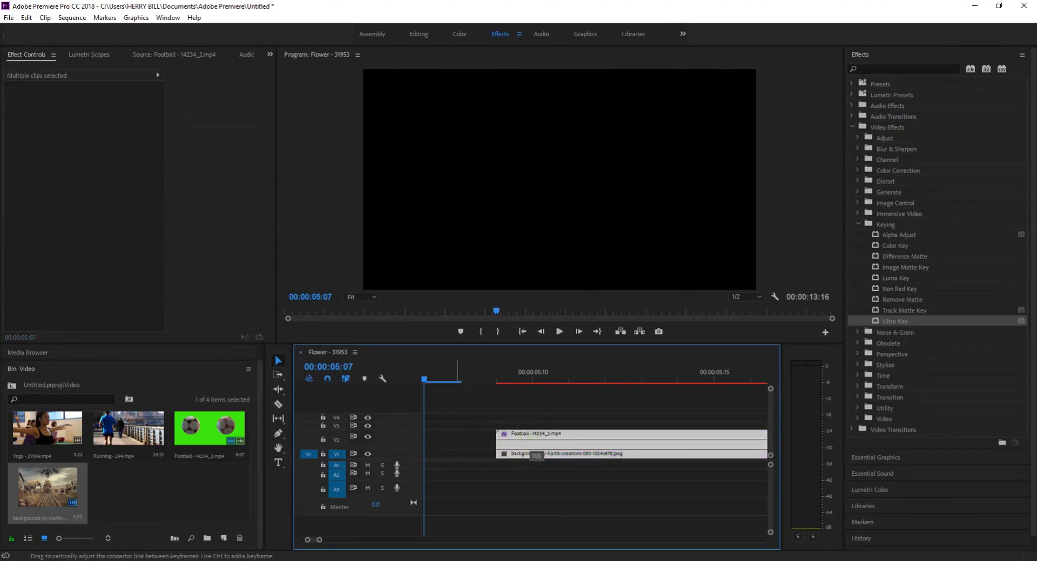
{"action": "mouse_move", "coordinate": [580, 434]}
{"action": "left_mouse_down"}
{"action": "mouse_move", "coordinate": [464, 434]}
{"action": "mouse_move", "coordinate": [433, 455]}
{"action": "left_mouse_up"}
{"action": "left_click_drag", "start_coordinate": [307, 540], "coordinate": [245, 538]}
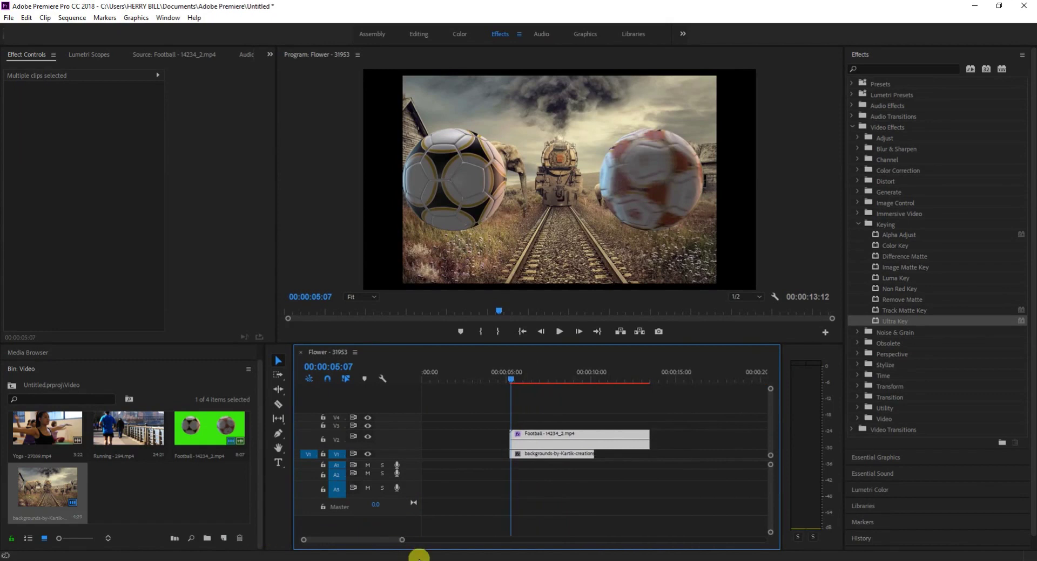
{"action": "left_click_drag", "start_coordinate": [297, 540], "coordinate": [284, 540]}
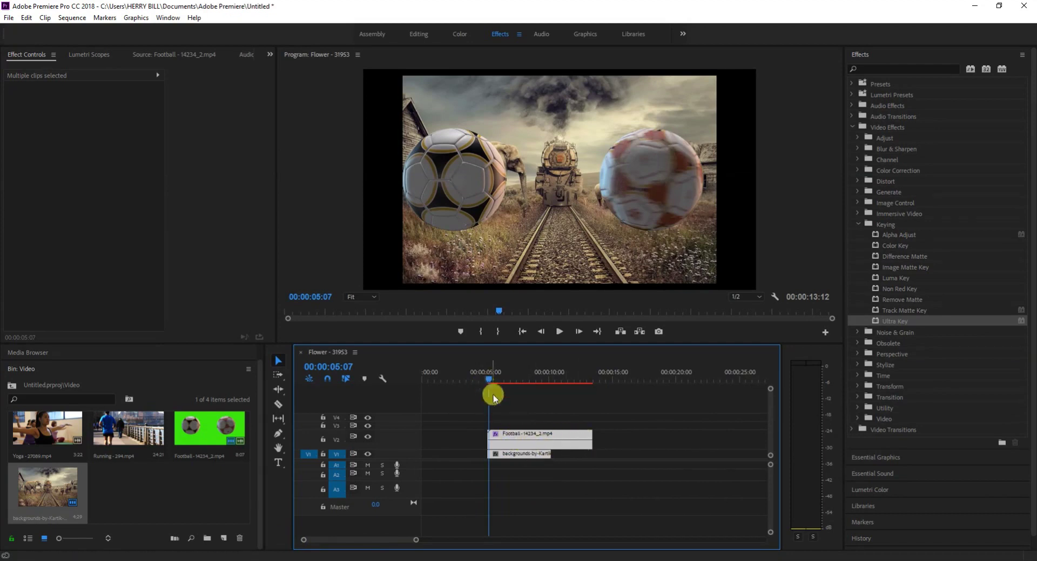
{"action": "left_click_drag", "start_coordinate": [520, 433], "coordinate": [420, 430]}
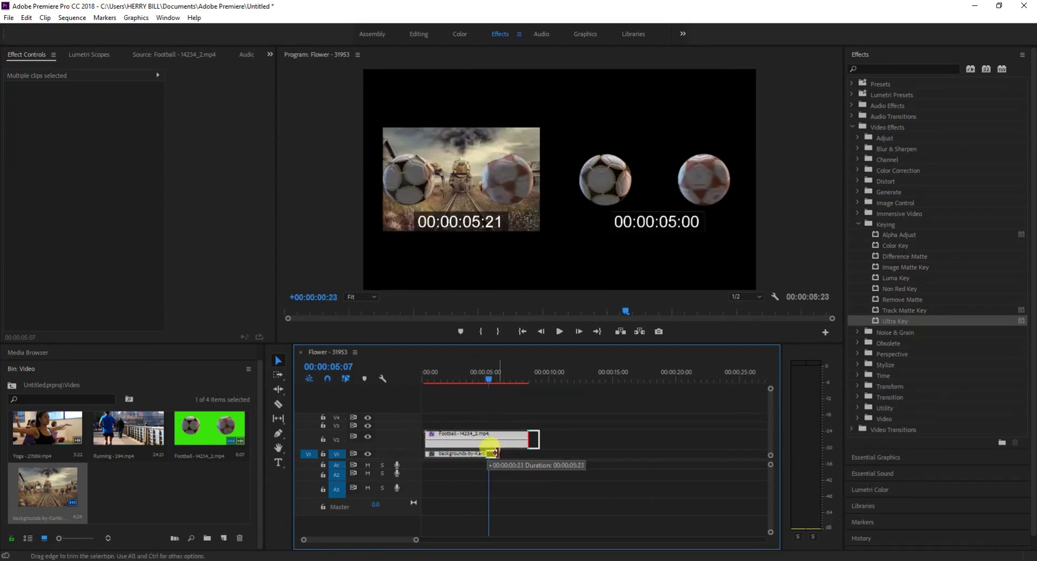
- Extend the background clip to end with the Football clip and return the playhead to the start
{"action": "left_click_drag", "start_coordinate": [492, 454], "coordinate": [495, 453]}
{"action": "left_click", "coordinate": [557, 476]}
{"action": "left_click", "coordinate": [468, 462]}
{"action": "left_click", "coordinate": [474, 497]}
{"action": "left_click", "coordinate": [478, 452]}
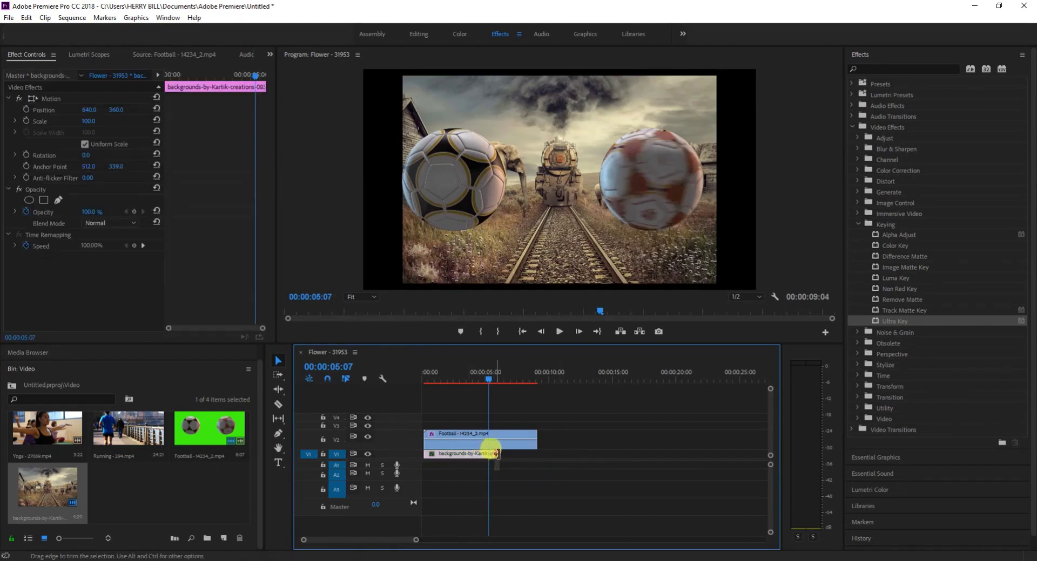
{"action": "left_click_drag", "start_coordinate": [493, 454], "coordinate": [537, 454]}
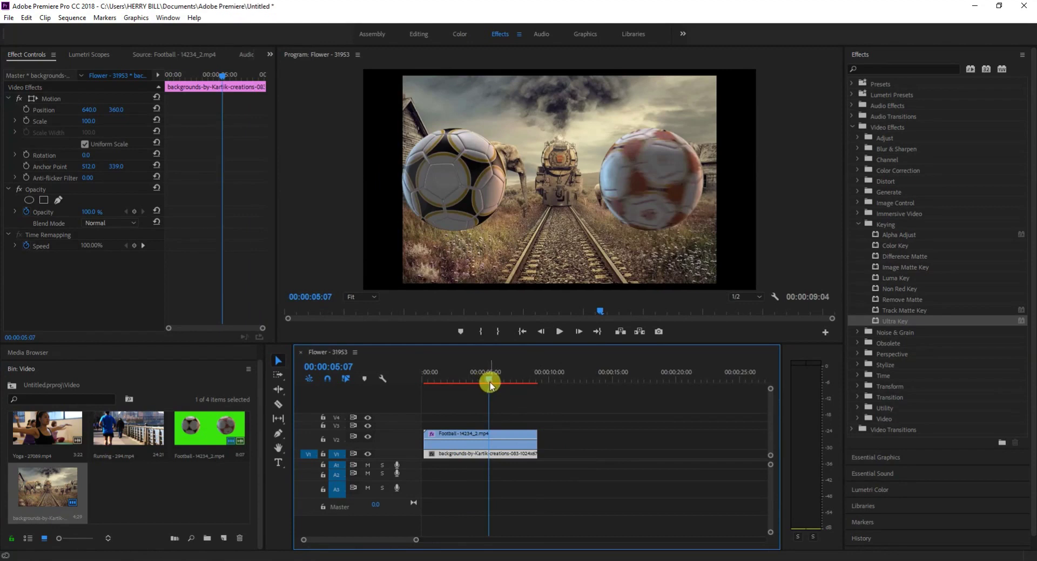
{"action": "left_click_drag", "start_coordinate": [490, 383], "coordinate": [408, 385]}
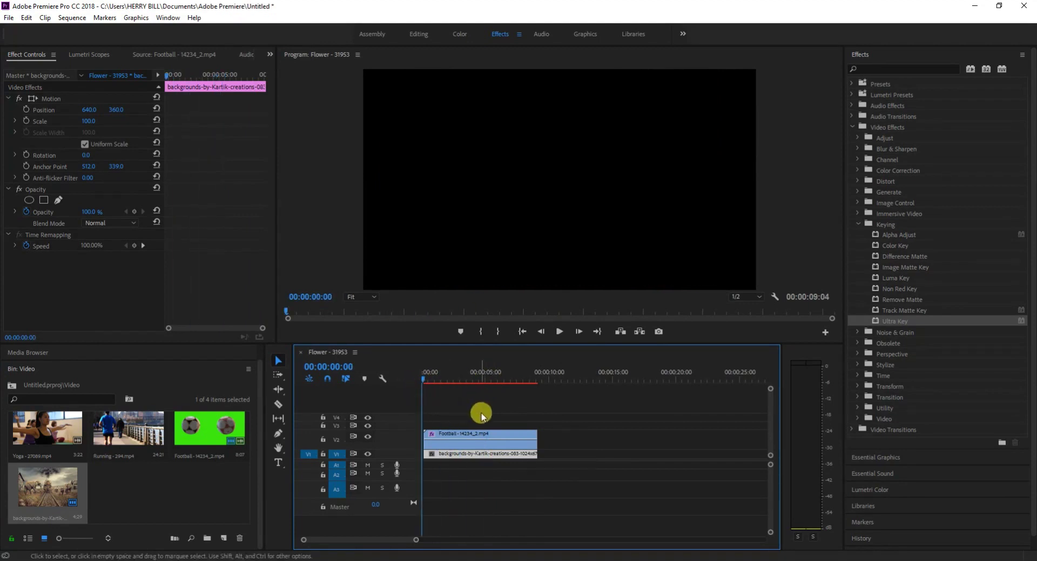
{"action": "key", "text": "space"}
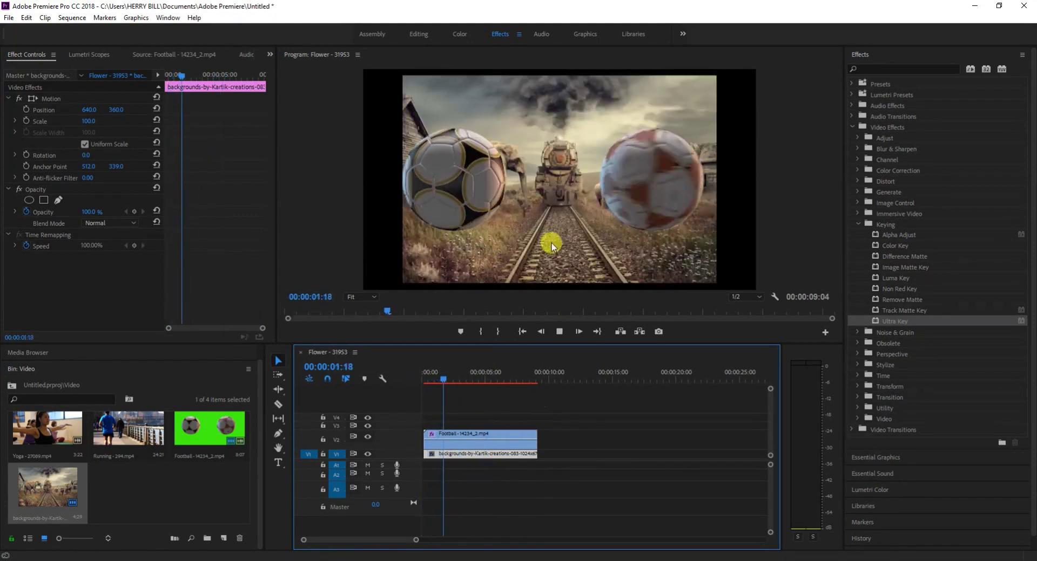
{"action": "key", "text": "space"}
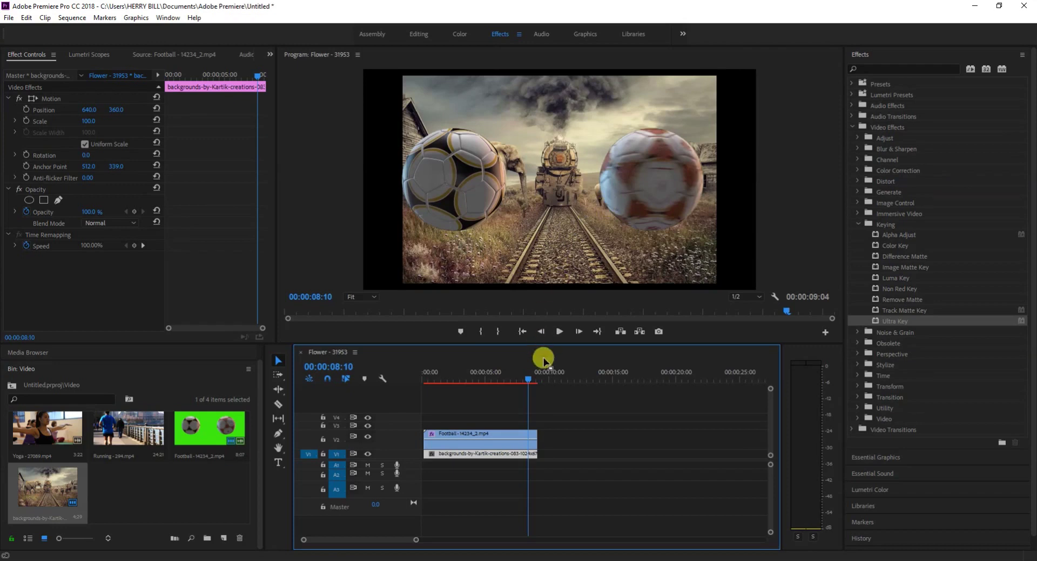
{"action": "left_click_drag", "start_coordinate": [530, 380], "coordinate": [430, 389]}
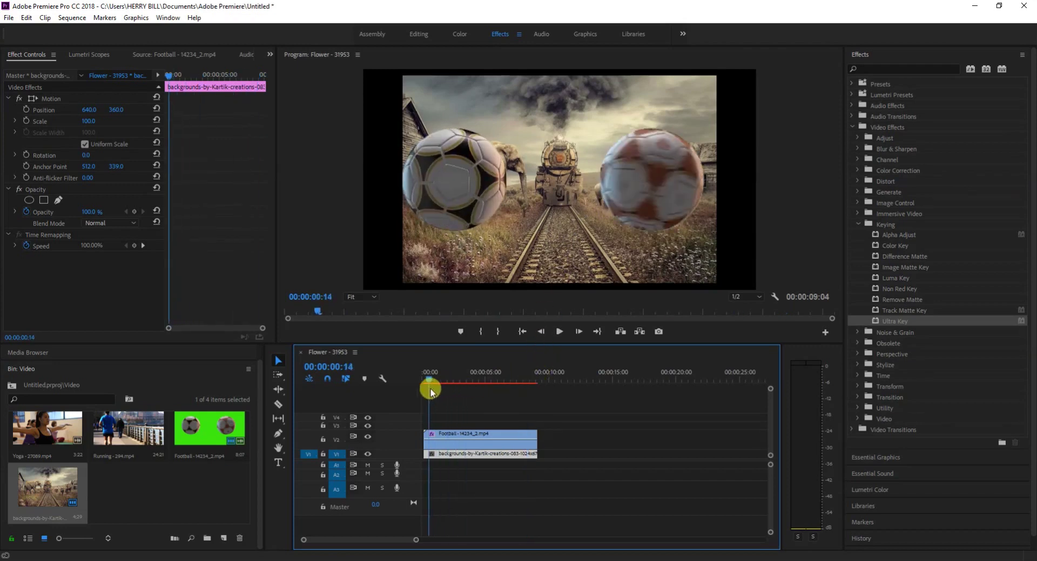
{"action": "key", "text": "space"}
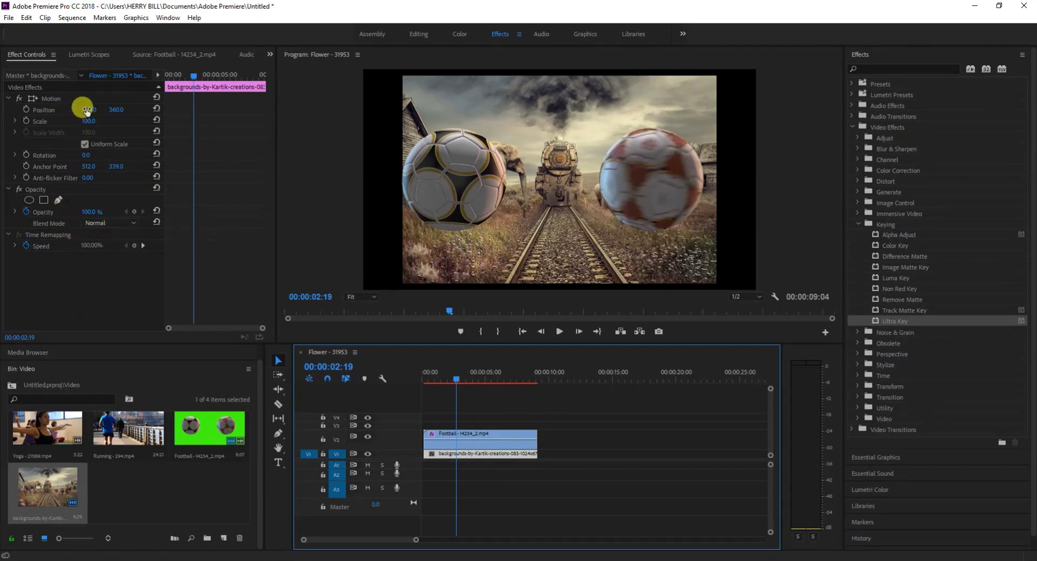
- Set the background image's Motion Scale to 132 and play back the composite to check
{"action": "left_click_drag", "start_coordinate": [89, 125], "coordinate": [107, 124]}
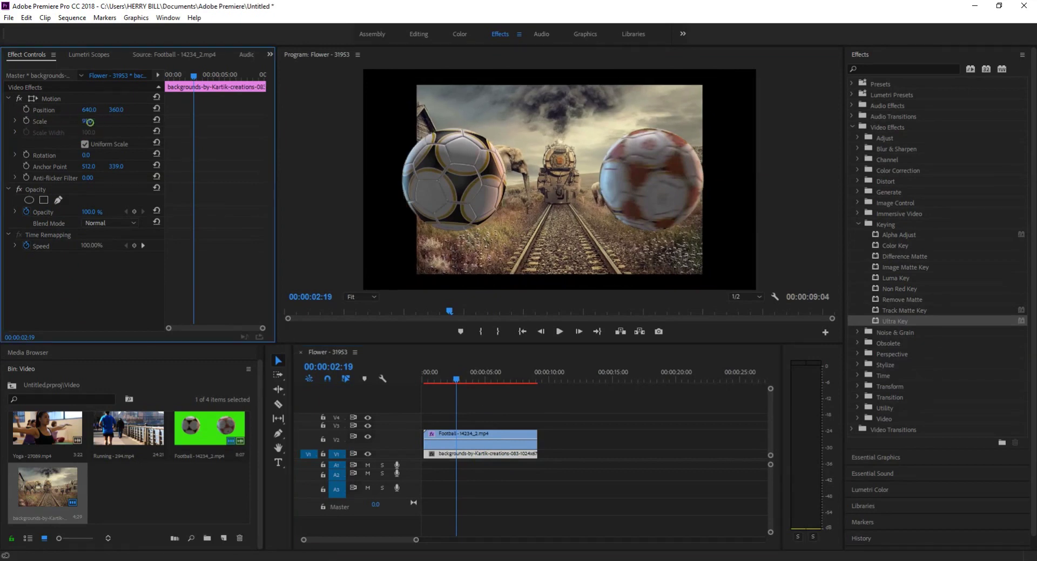
{"action": "left_click", "coordinate": [79, 121]}
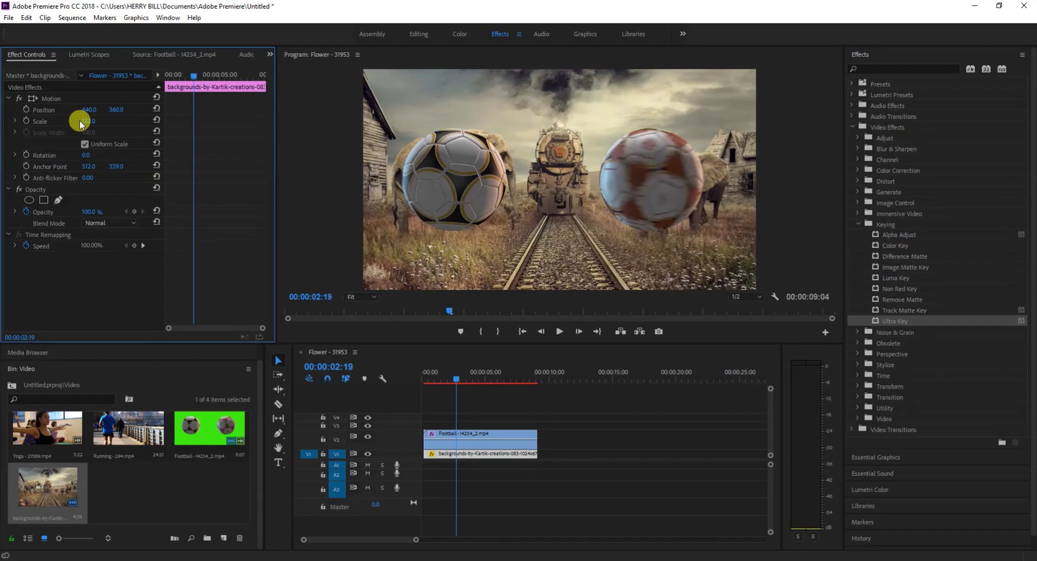
{"action": "left_click", "coordinate": [559, 331]}
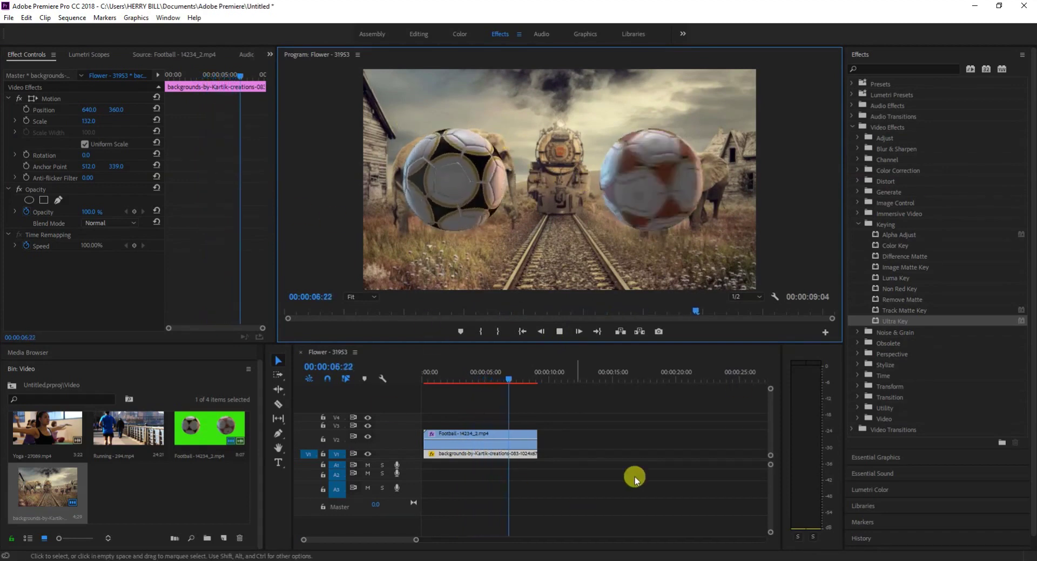
{"action": "left_click", "coordinate": [559, 334]}
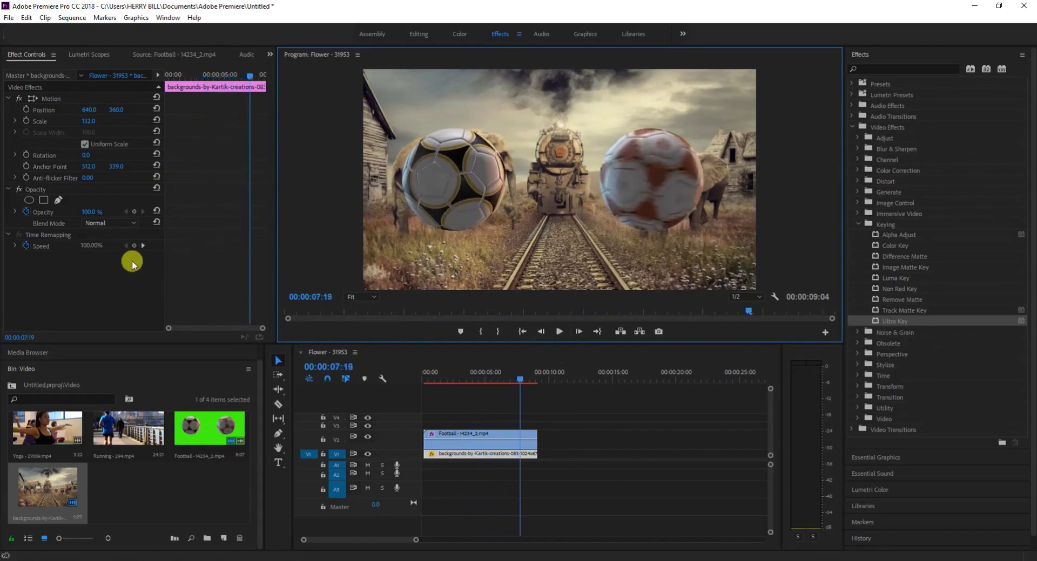
- Set the Football clip's Ultra Key Matte Cleanup Contrast to 1.0
{"action": "left_click", "coordinate": [458, 440]}
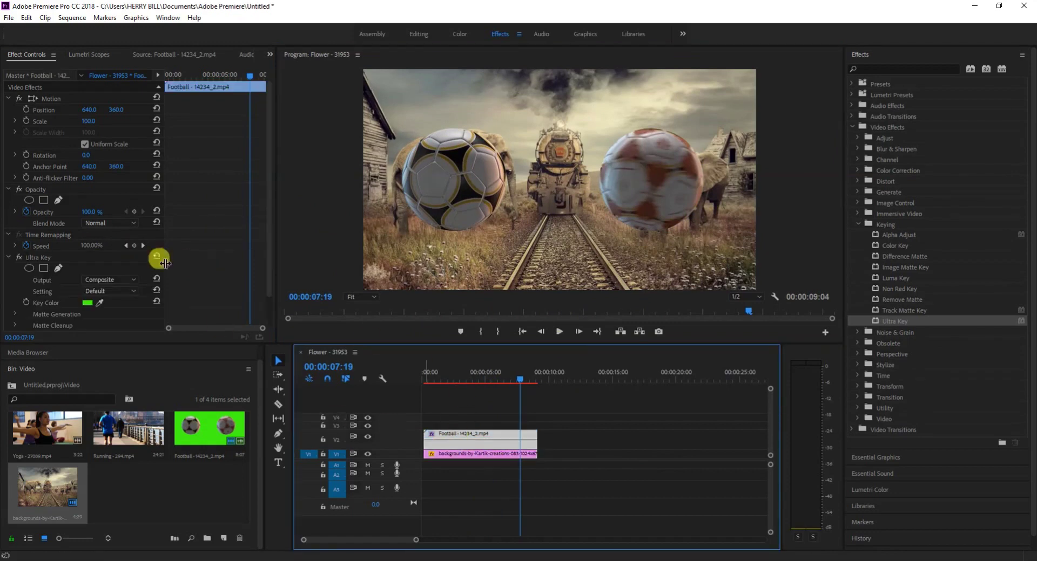
{"action": "left_click_drag", "start_coordinate": [269, 272], "coordinate": [267, 311]}
{"action": "left_click", "coordinate": [50, 319]}
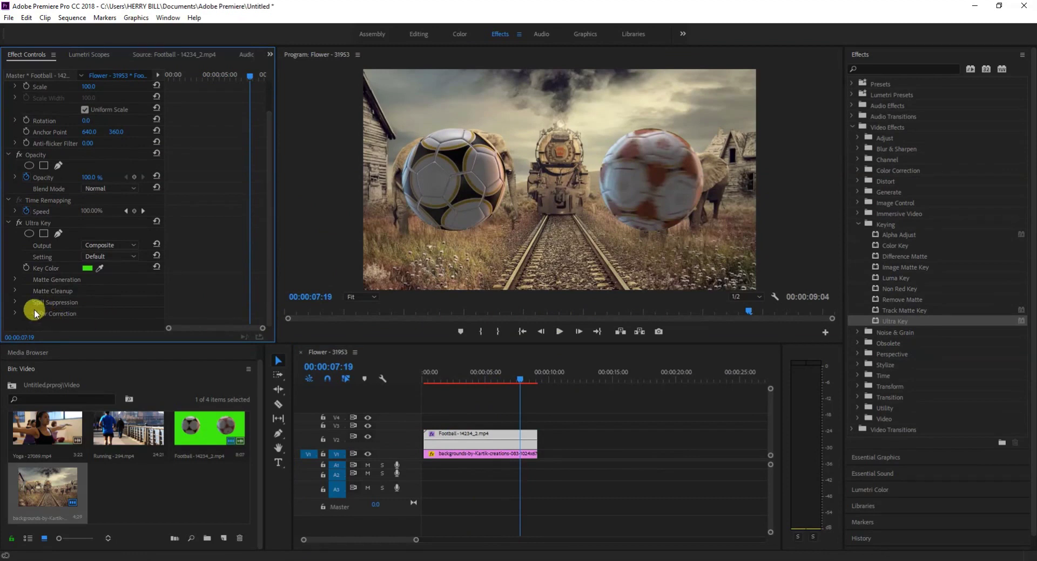
{"action": "left_click", "coordinate": [14, 291]}
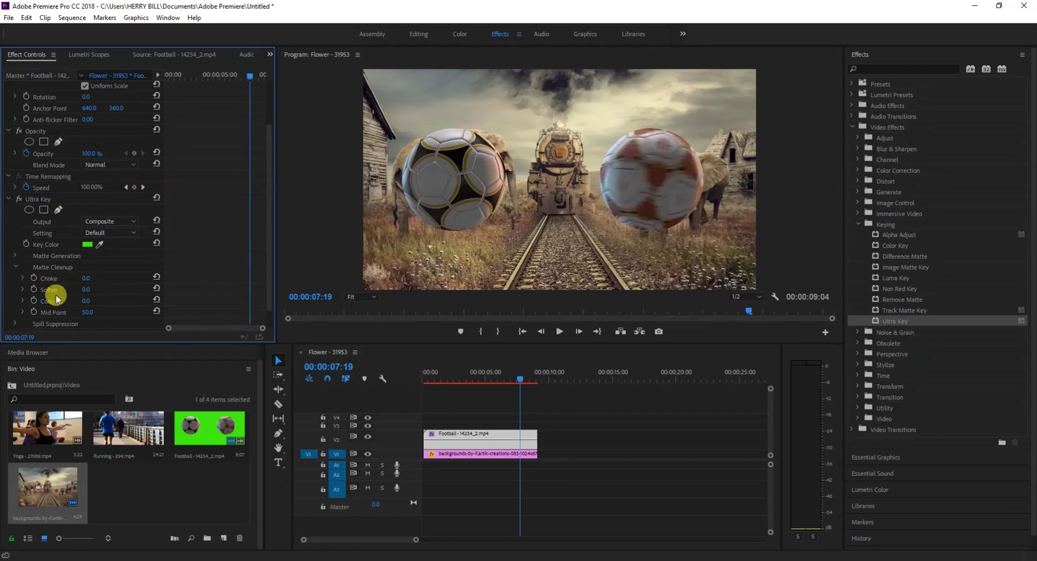
{"action": "left_click", "coordinate": [84, 301]}
{"action": "type", "text": "1"}
{"action": "left_click", "coordinate": [84, 278]}
- Collapse the Matte Cleanup and Spill Suppression groups in Effect Controls
{"action": "left_click", "coordinate": [15, 267]}
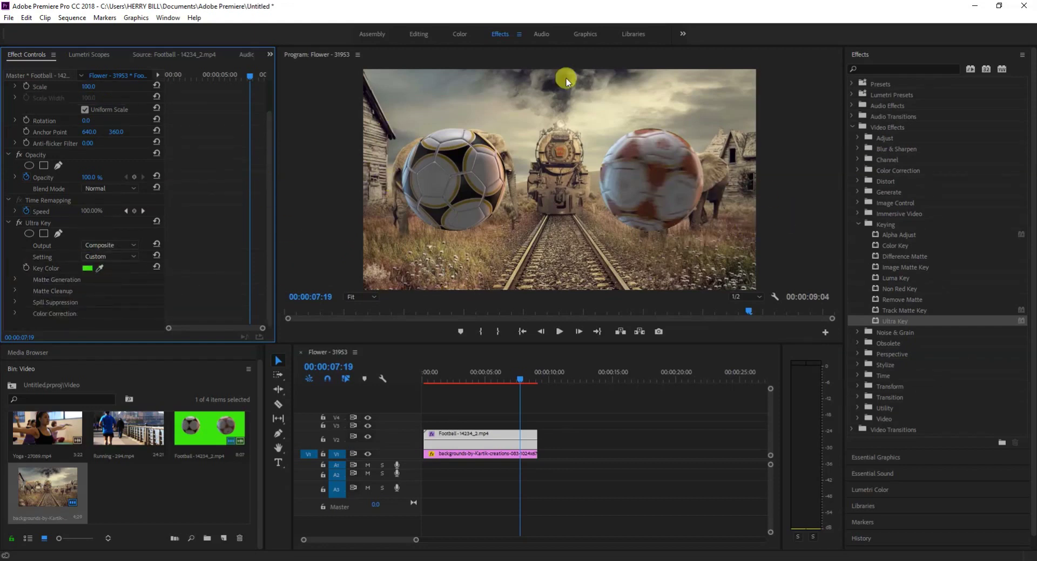
{"action": "left_click", "coordinate": [15, 302]}
{"action": "scroll", "coordinate": [136, 293], "scroll_direction": "down", "scroll_amount": 2}
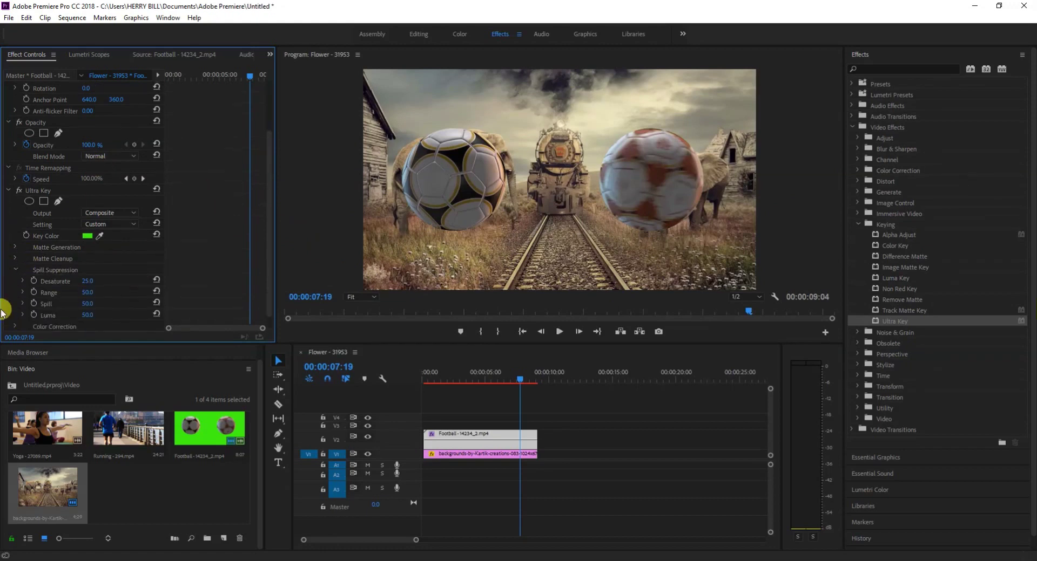
{"action": "left_click", "coordinate": [15, 270]}
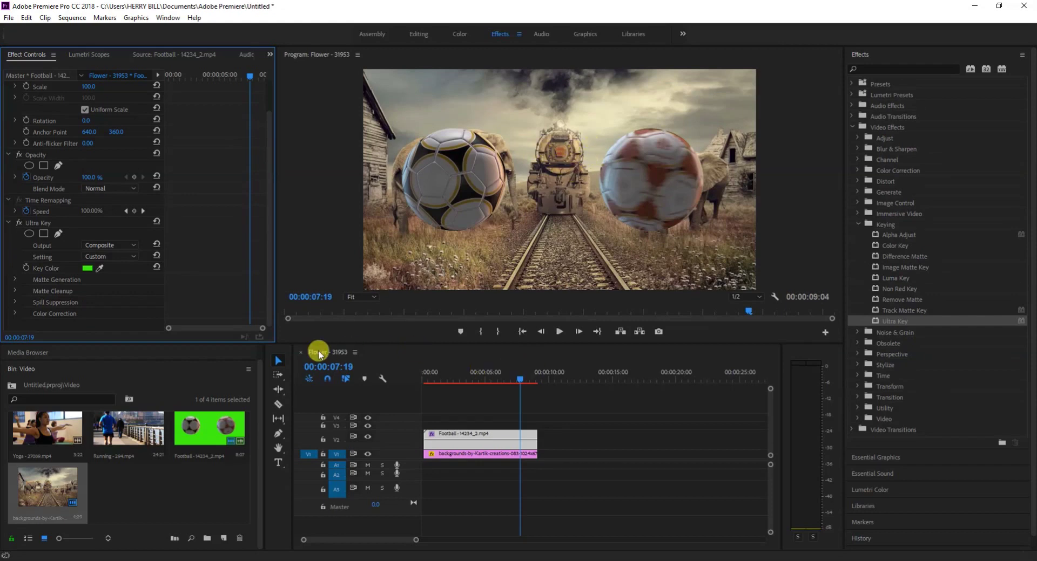
- Move the playhead back to about 3 seconds and delete the football clip from the sequence
{"action": "mouse_move", "coordinate": [522, 377]}
{"action": "left_mouse_down"}
{"action": "mouse_move", "coordinate": [440, 398]}
{"action": "mouse_move", "coordinate": [457, 404]}
{"action": "left_mouse_up"}
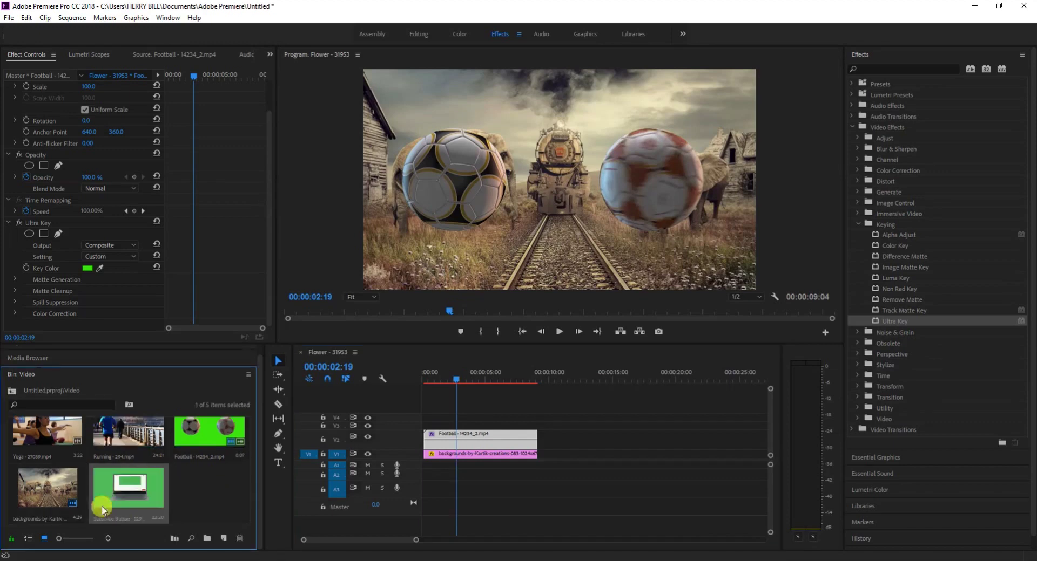
{"action": "left_click_drag", "start_coordinate": [545, 490], "coordinate": [463, 427]}
{"action": "left_click", "coordinate": [492, 489]}
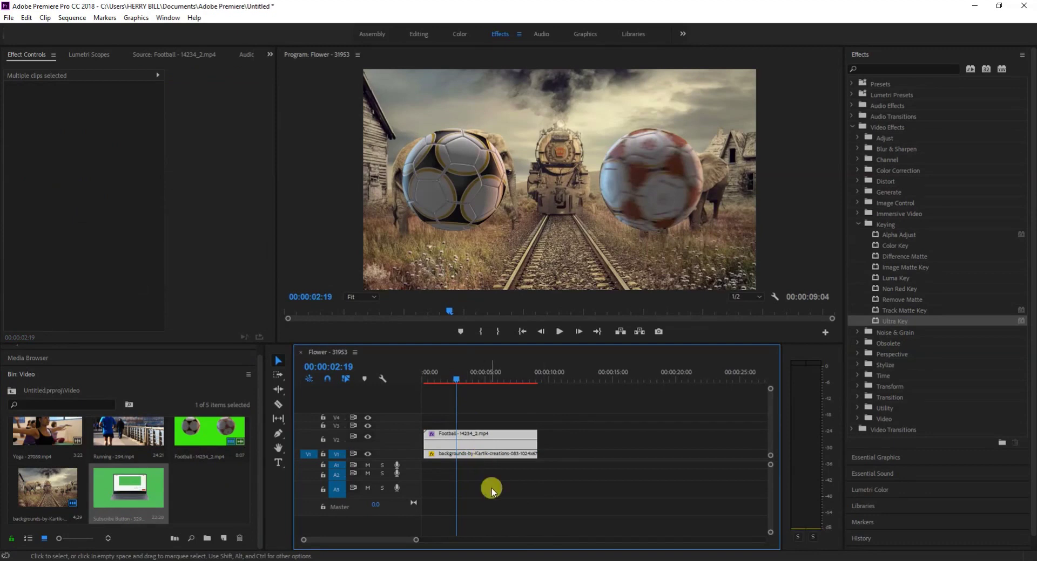
{"action": "left_click", "coordinate": [483, 443]}
{"action": "key", "text": "Delete"}
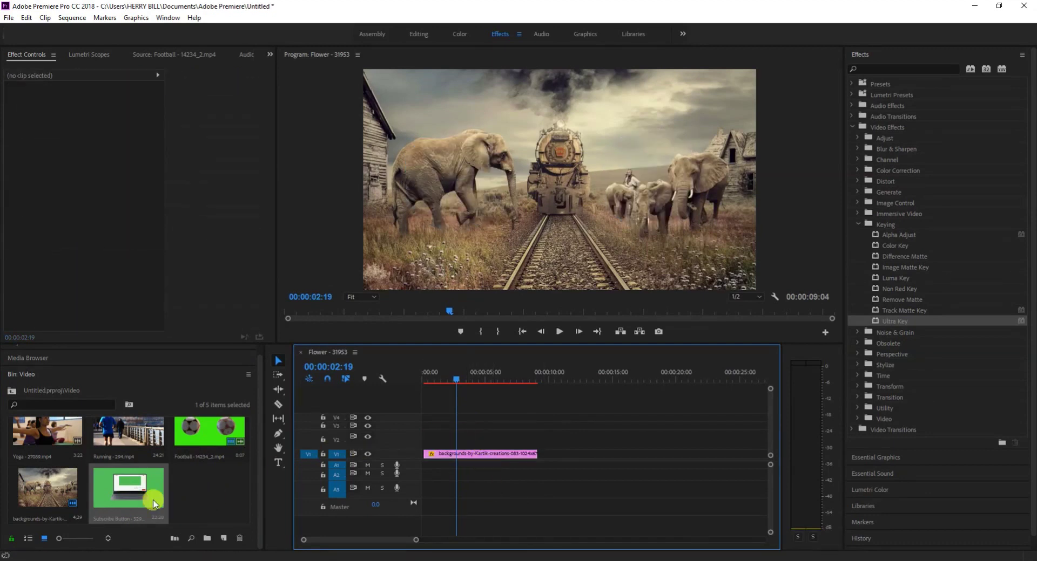
- Load the Subscribe Button clip in the Source monitor and mark In at its start, Out near 8 seconds
{"action": "double_click", "coordinate": [137, 491]}
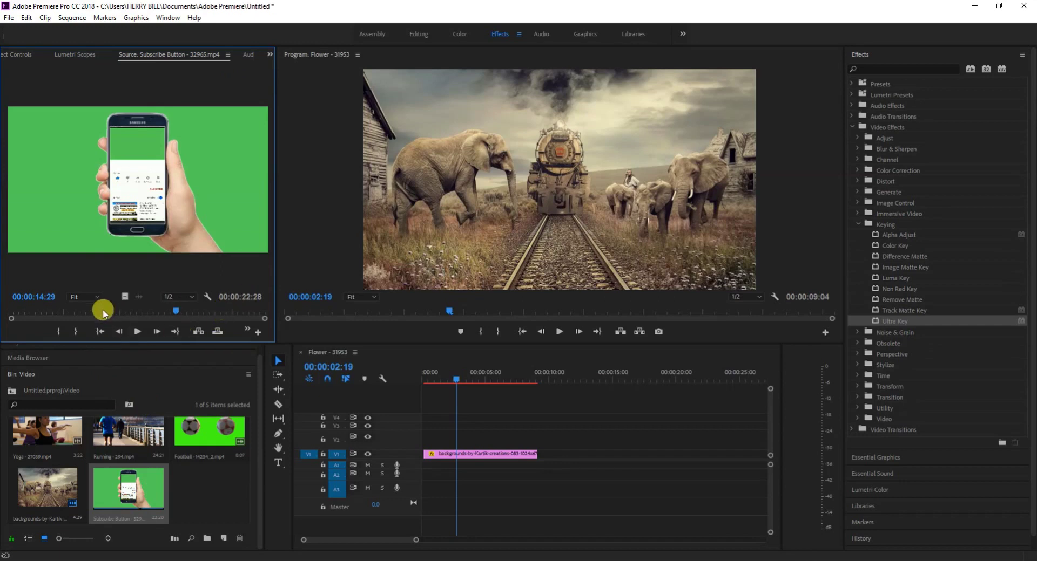
{"action": "left_click", "coordinate": [59, 331]}
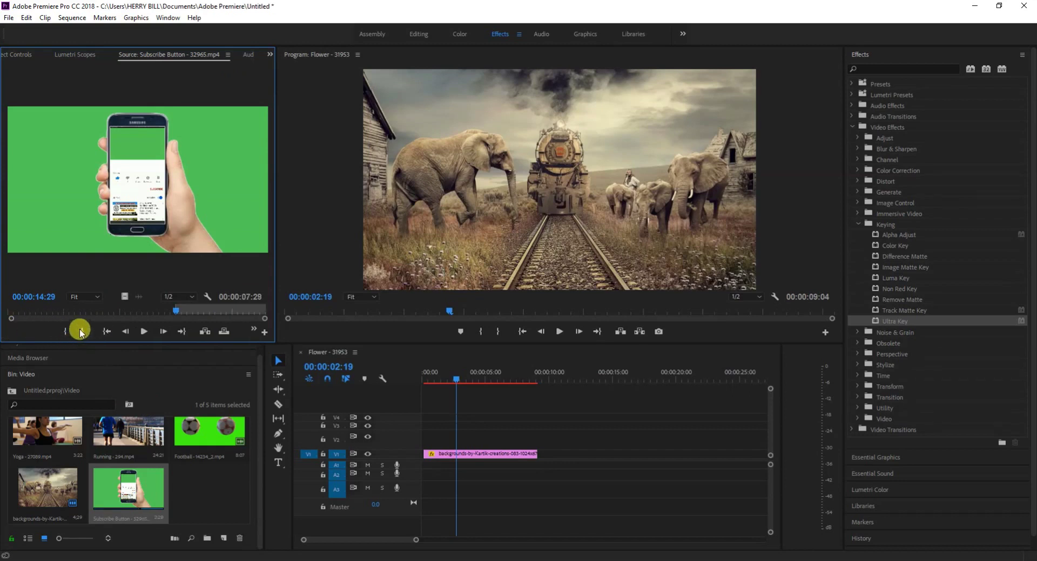
{"action": "key", "text": "ctrl+shift+x"}
{"action": "key", "text": "space"}
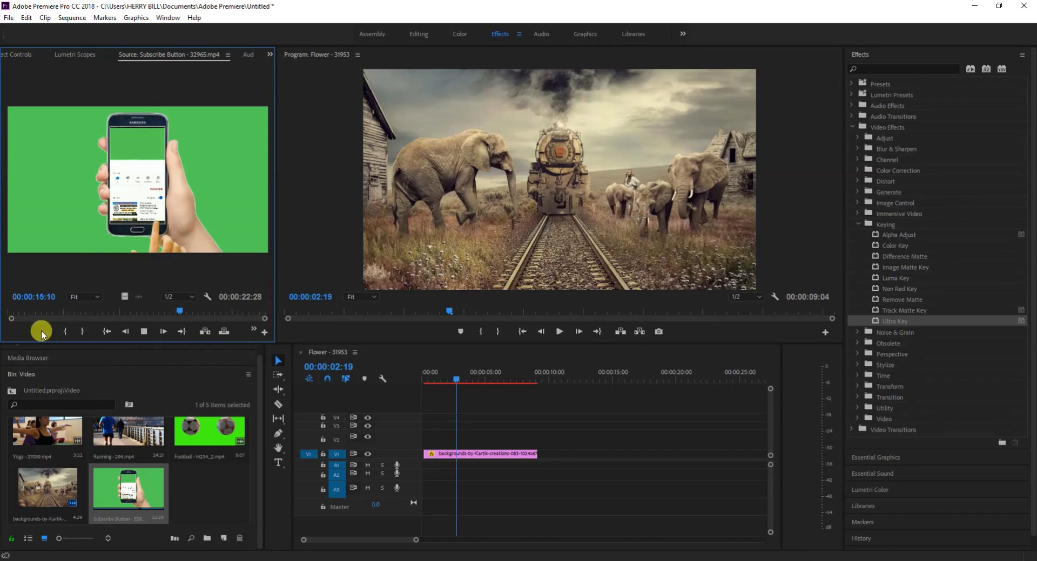
{"action": "left_click_drag", "start_coordinate": [180, 311], "coordinate": [3, 319]}
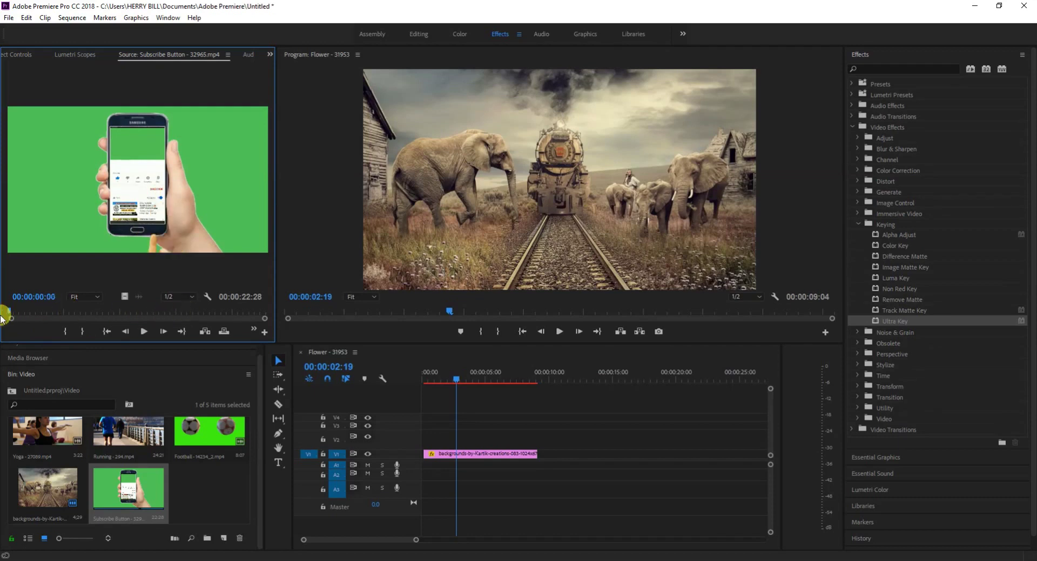
{"action": "left_click", "coordinate": [65, 331]}
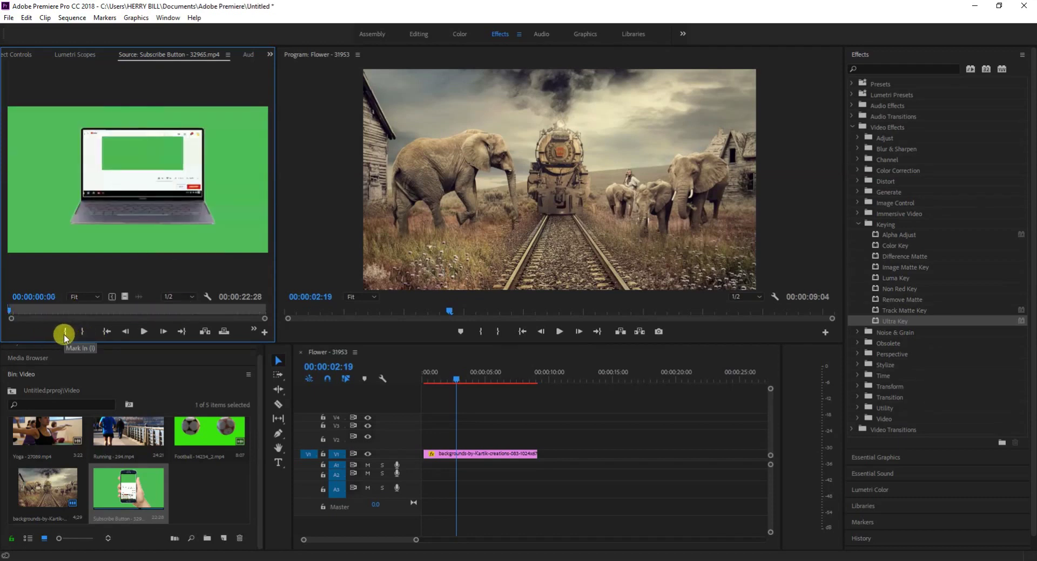
{"action": "left_click_drag", "start_coordinate": [10, 310], "coordinate": [106, 312]}
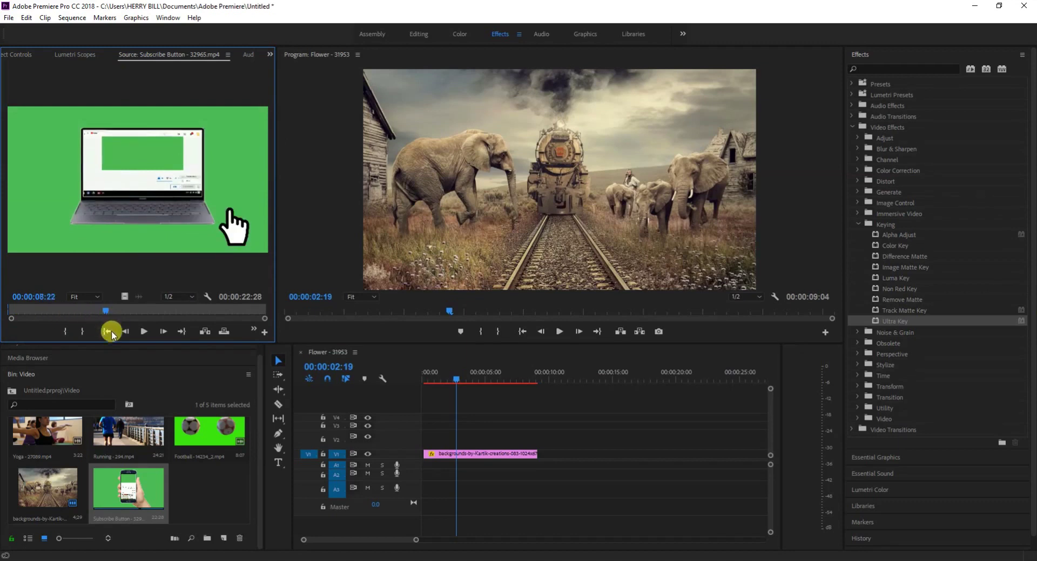
{"action": "left_click", "coordinate": [83, 332]}
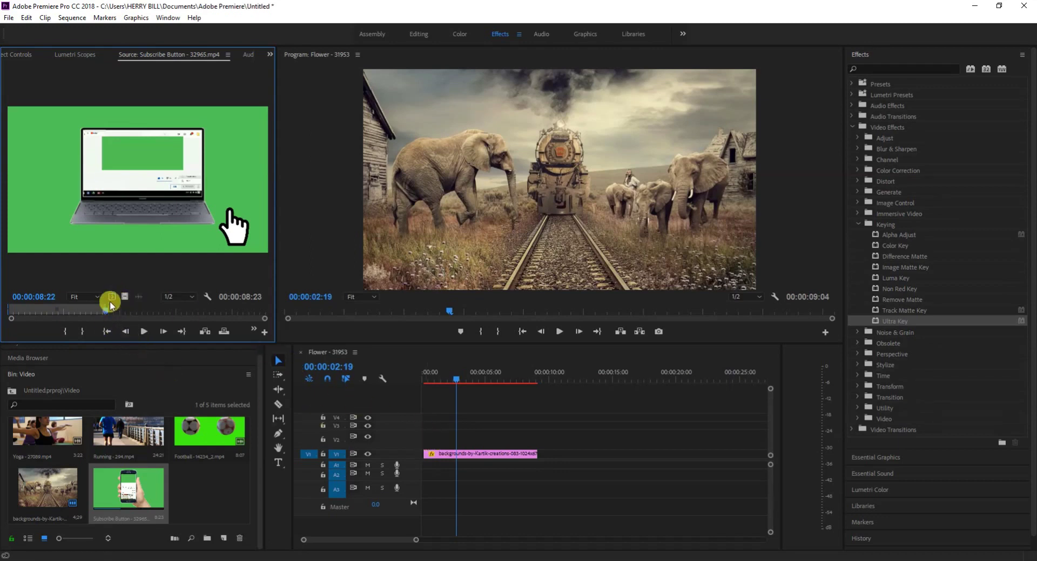
{"action": "left_click", "coordinate": [65, 312]}
- Place the trimmed laptop video on track V2 and apply Ultra Key to it
{"action": "left_click_drag", "start_coordinate": [124, 296], "coordinate": [424, 440]}
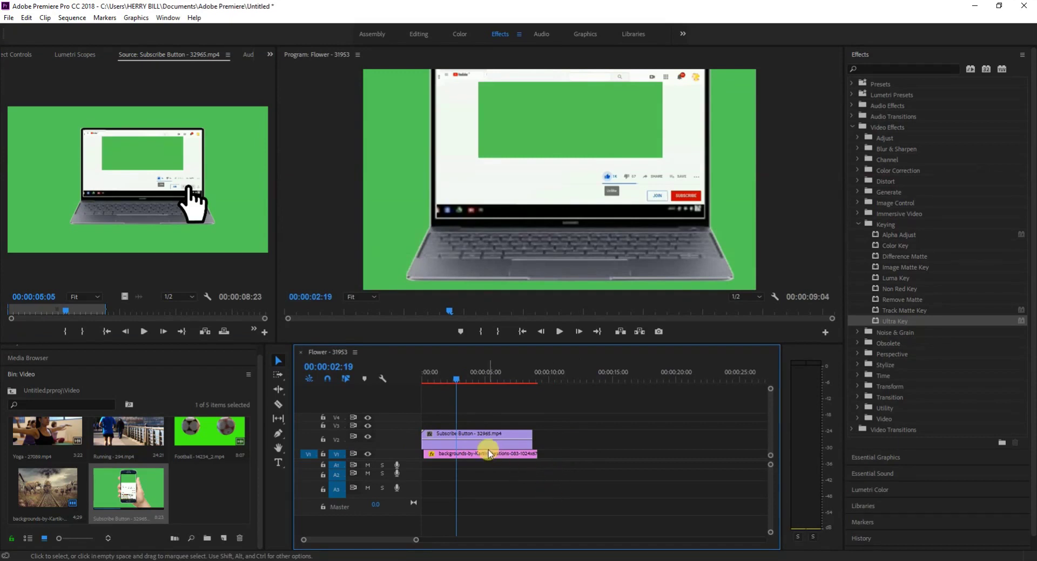
{"action": "left_click", "coordinate": [883, 322]}
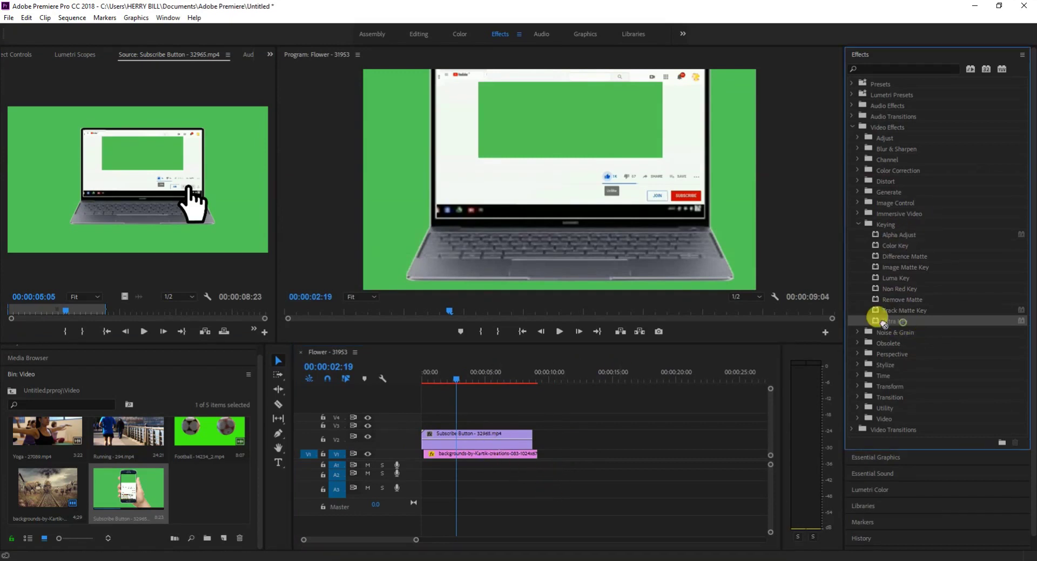
{"action": "left_click_drag", "start_coordinate": [883, 322], "coordinate": [504, 440]}
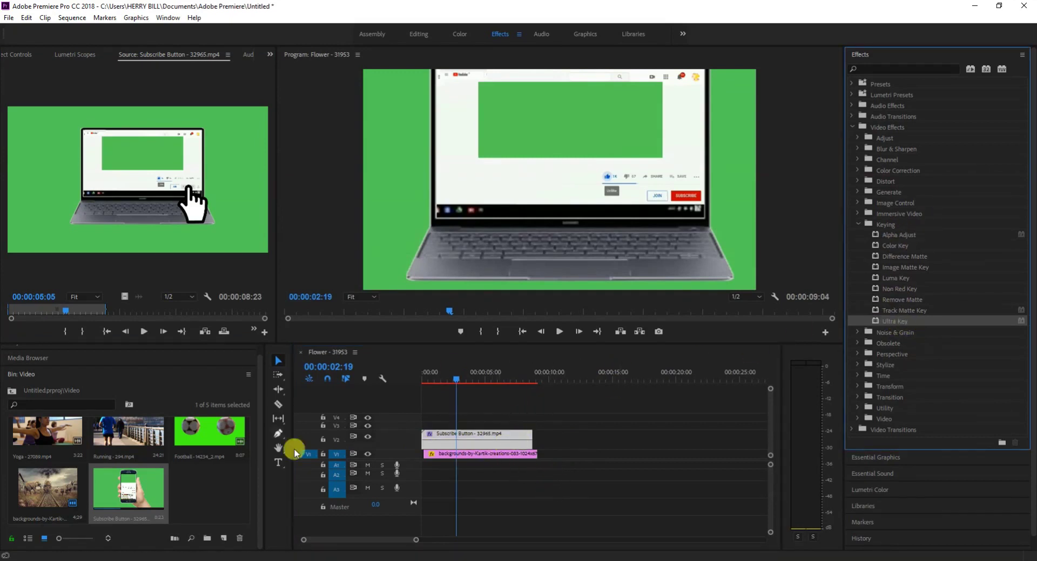
{"action": "left_click", "coordinate": [486, 440]}
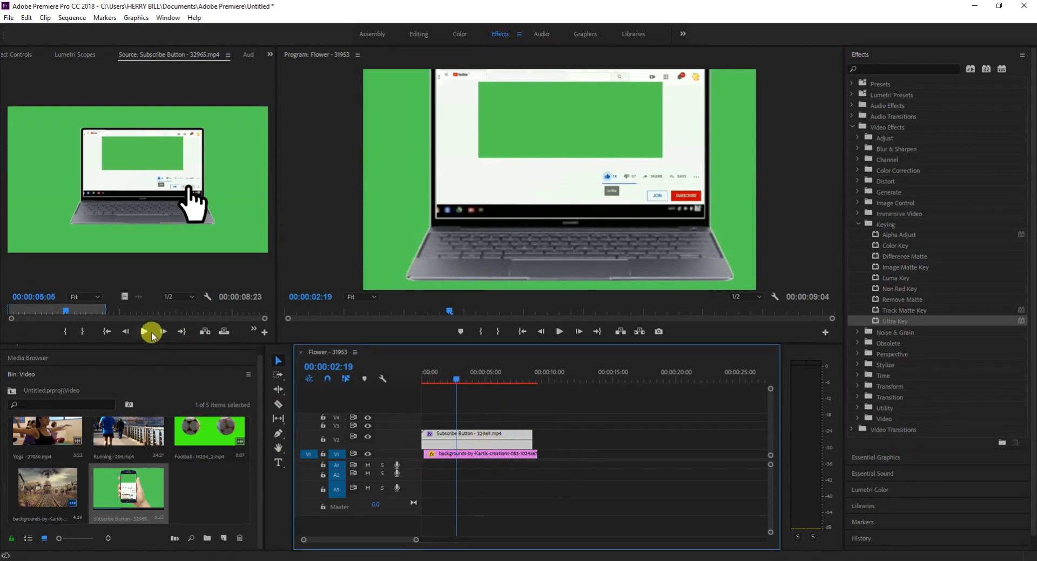
- In Effect Controls, sample the green screen as Ultra Key's Key Color
{"action": "left_click", "coordinate": [7, 58]}
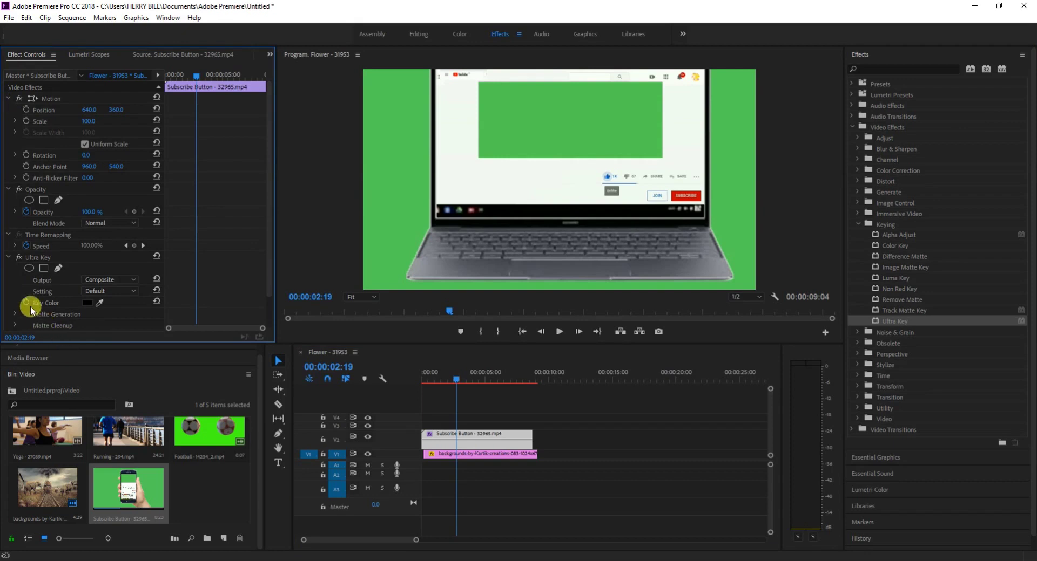
{"action": "left_click", "coordinate": [85, 303]}
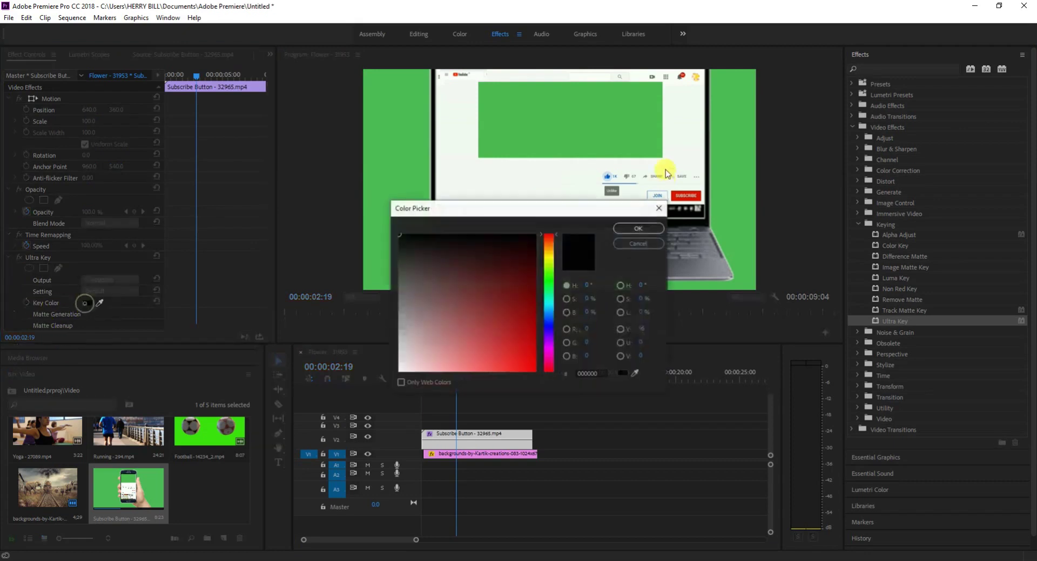
{"action": "left_click", "coordinate": [652, 233]}
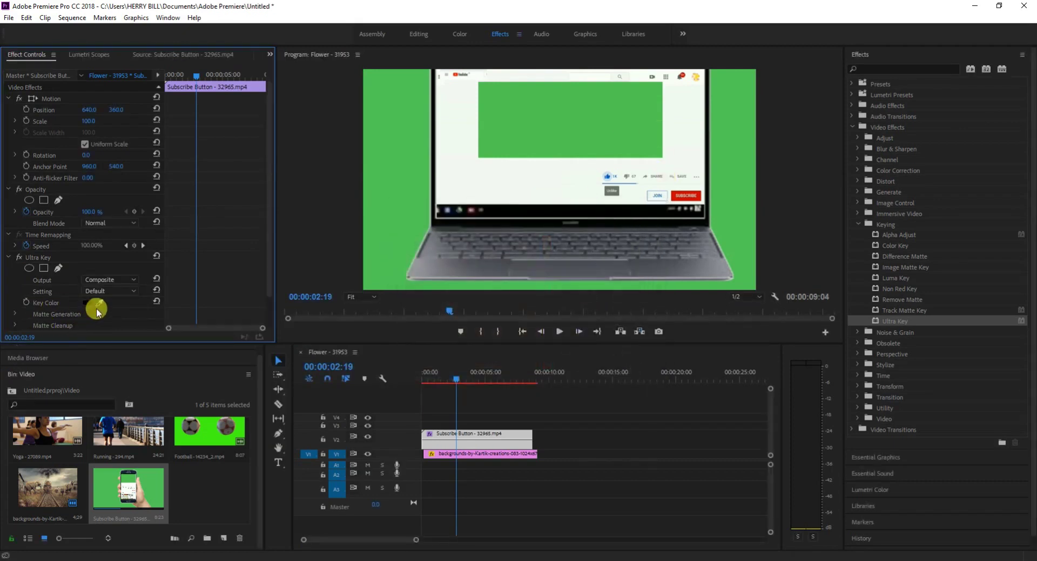
{"action": "left_click", "coordinate": [100, 303]}
{"action": "left_click", "coordinate": [573, 111]}
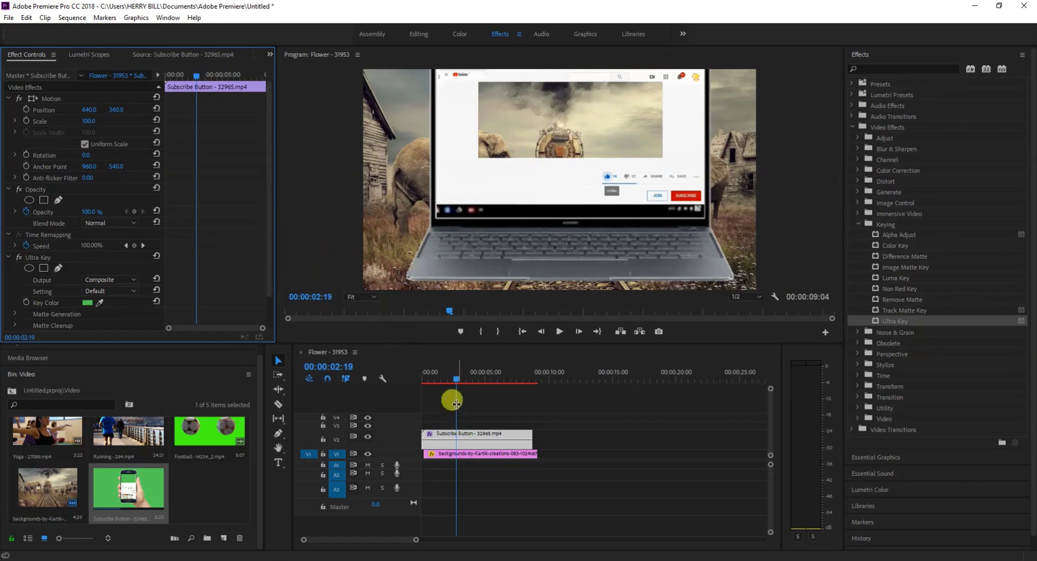
{"action": "left_click", "coordinate": [458, 379]}
{"action": "key", "text": "Home"}
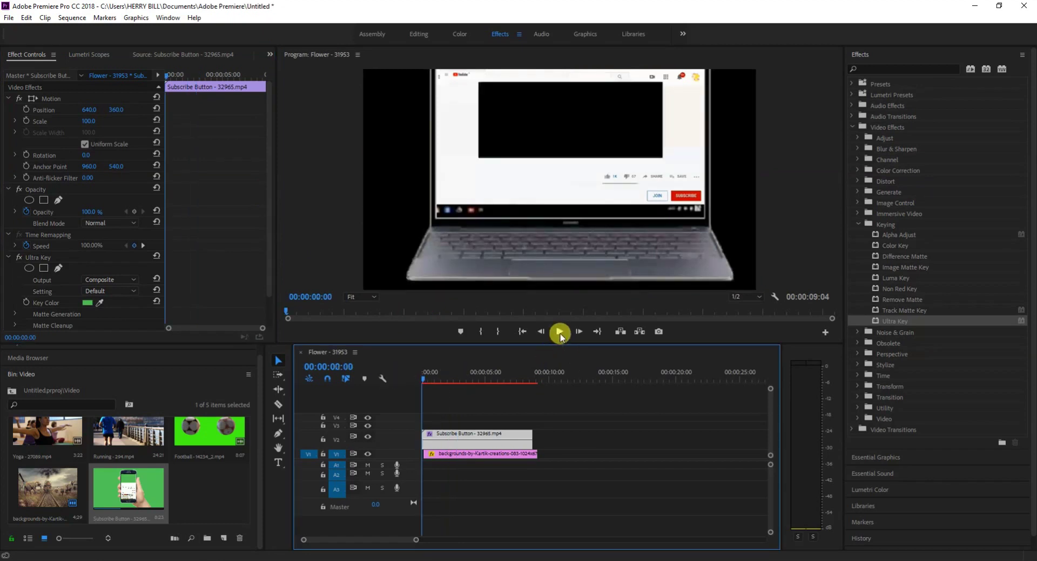
{"action": "left_click_drag", "start_coordinate": [460, 453], "coordinate": [470, 433]}
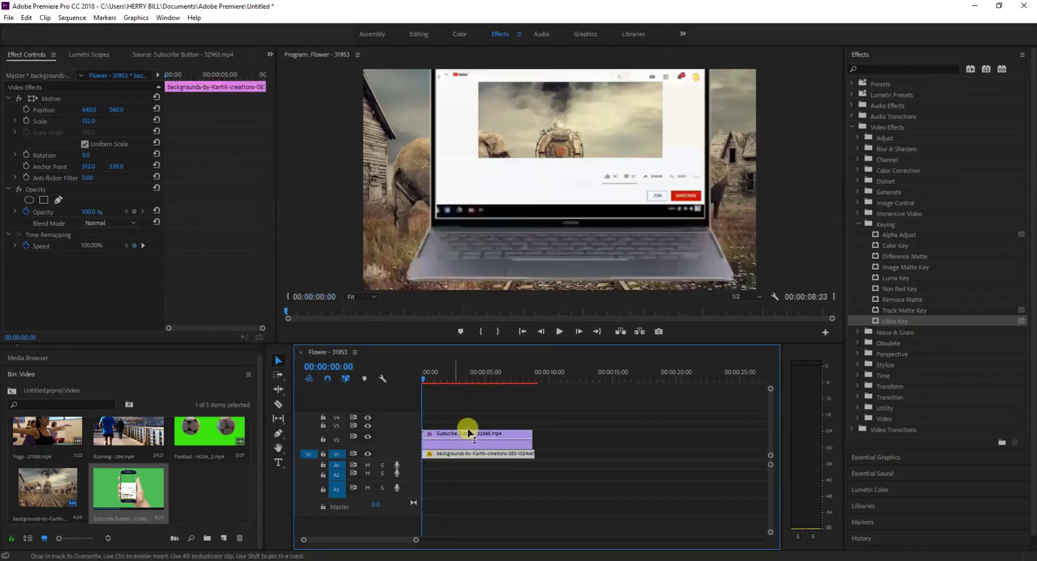
{"action": "left_click", "coordinate": [559, 331]}
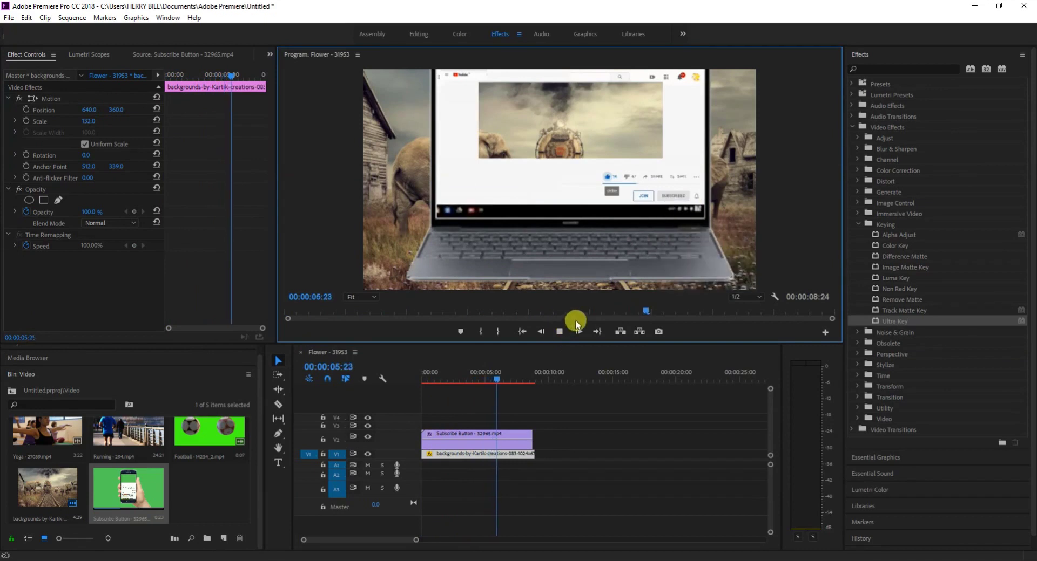
{"action": "key", "text": "space"}
{"action": "left_click", "coordinate": [524, 381]}
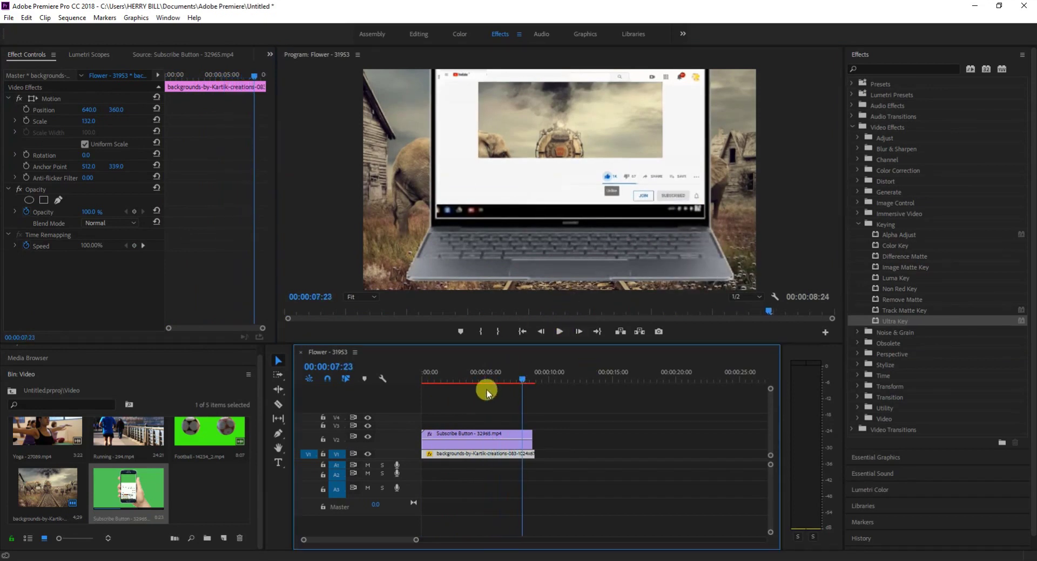